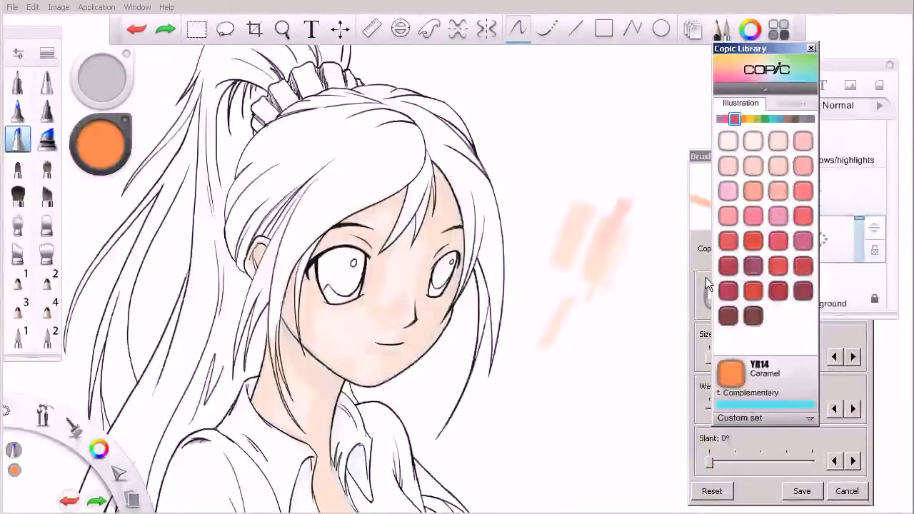
- Choose the pale R30 marker from the red Copic colours and test it on the swatches beside the face
left_click(741, 119)
left_click(736, 120)
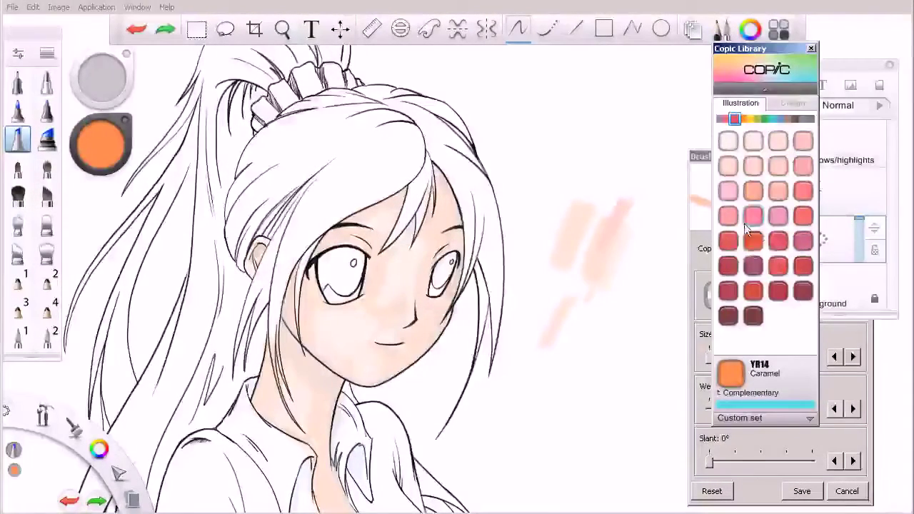
left_click(778, 142)
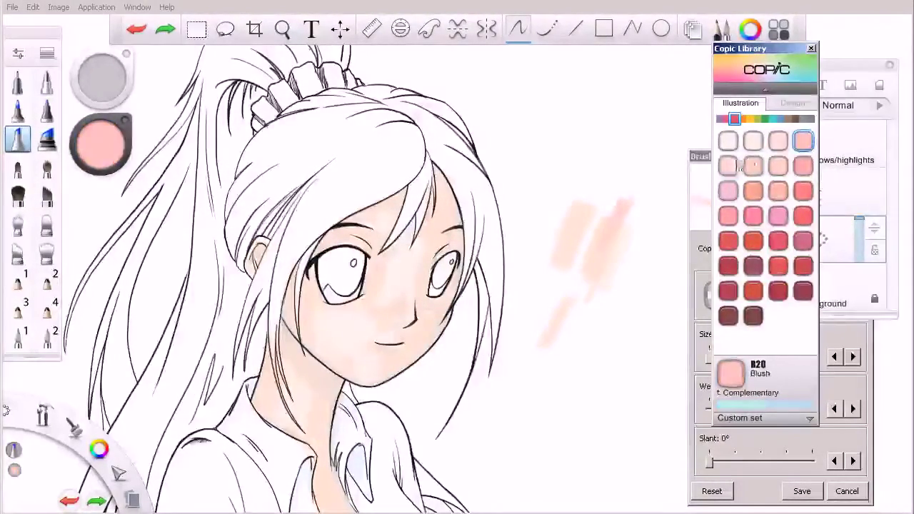
left_click(728, 166)
mouse_move(631, 210)
left_mouse_down()
mouse_move(629, 200)
mouse_move(612, 223)
left_mouse_up()
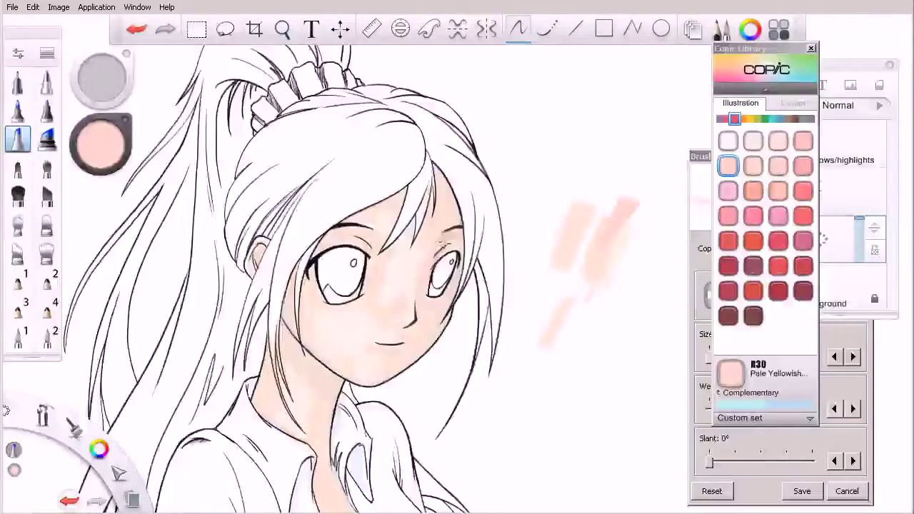
- Shade the skin around the far eye and along the forehead beneath the bangs with R30
scroll(423, 272, "up", 2)
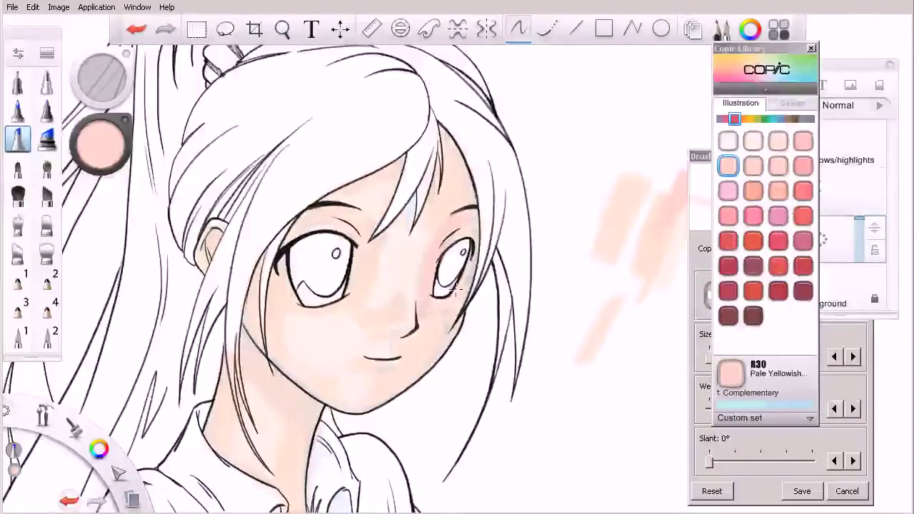
mouse_move(424, 293)
left_mouse_down()
mouse_move(453, 221)
mouse_move(469, 217)
mouse_move(476, 258)
left_mouse_up()
left_click_drag(451, 153, 472, 209)
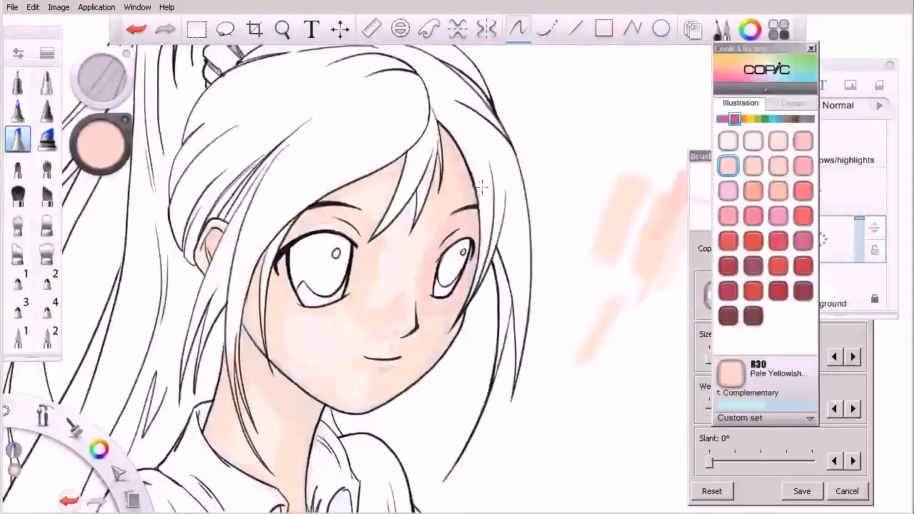
- Undo the last stroke and shade the inner corner of the near eye and the neck under the chin with R30
key("bracketright")
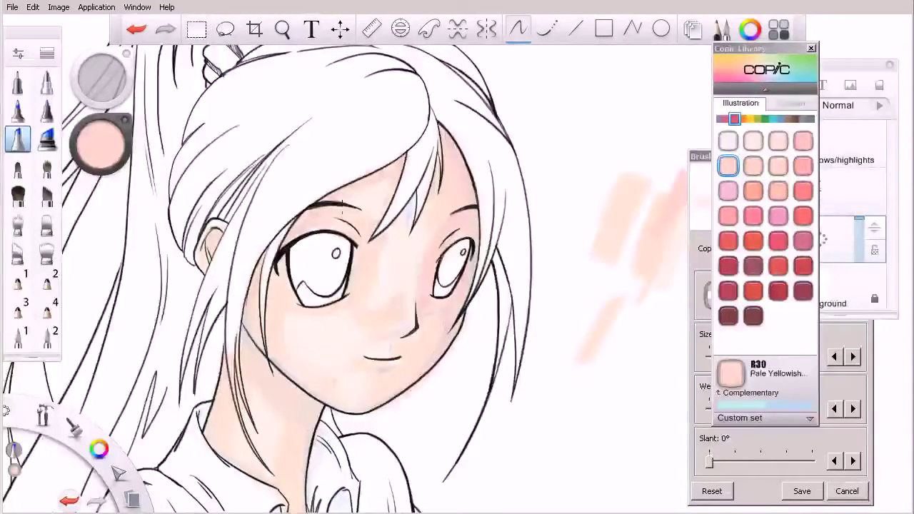
key("ctrl+z")
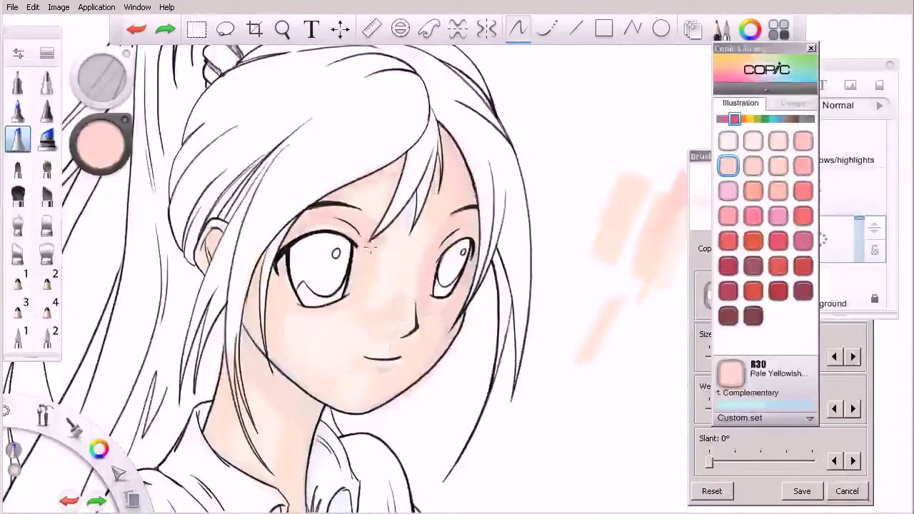
left_click_drag(360, 255, 367, 244)
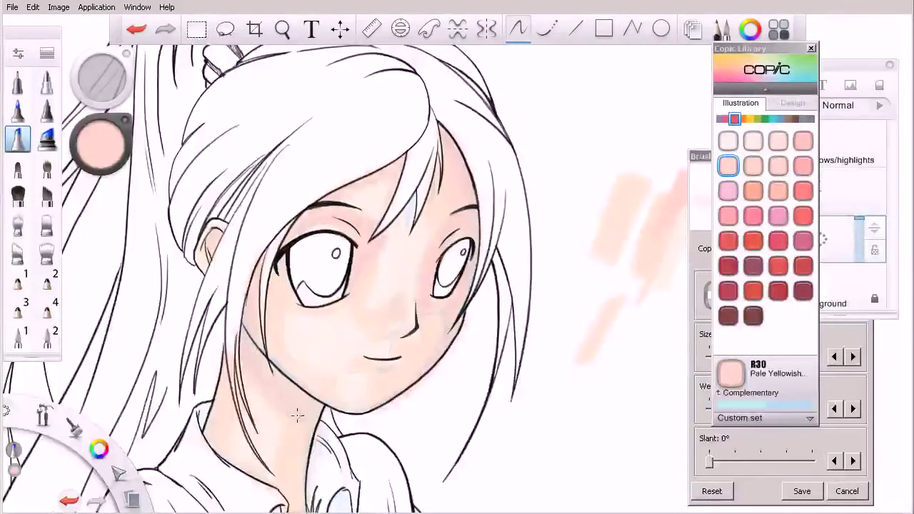
mouse_move(287, 390)
left_mouse_down()
mouse_move(260, 349)
mouse_move(306, 391)
left_mouse_up()
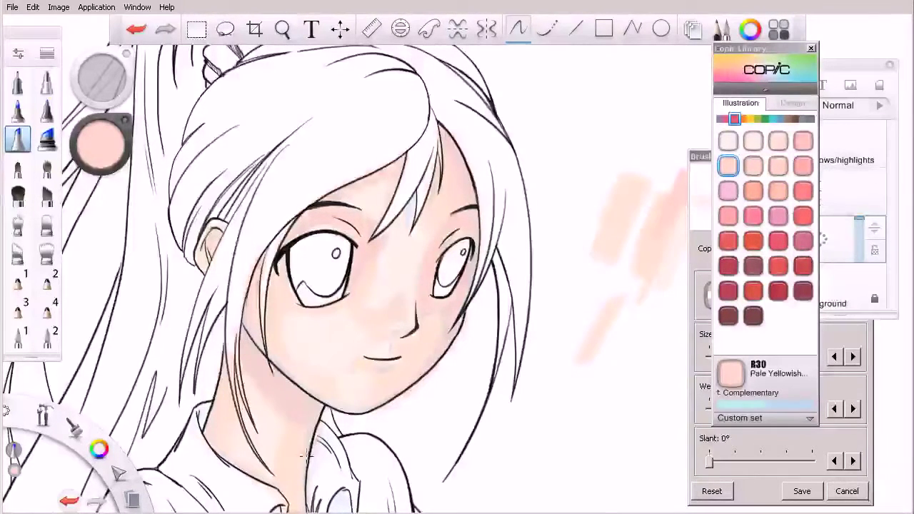
- Compare R01, R11 and a stronger pink from the red Copic colours using test strokes beside the face
left_click(752, 167)
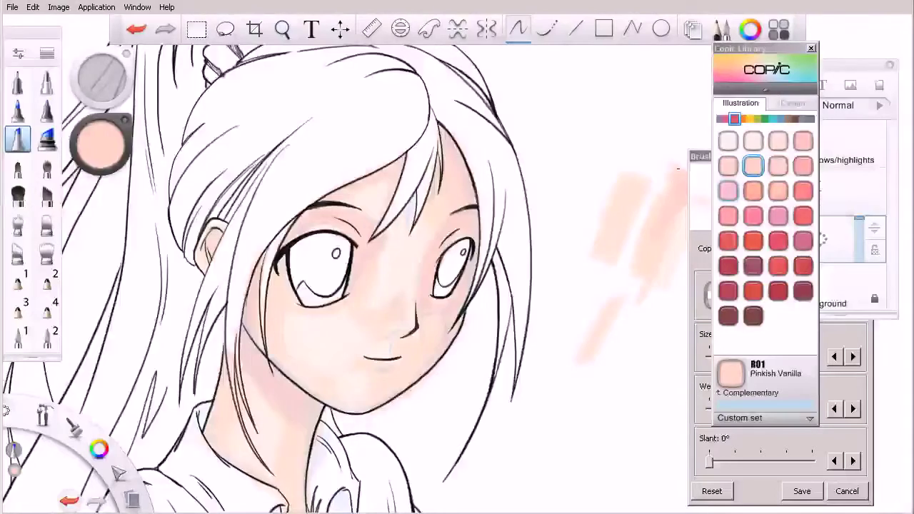
key("space")
left_click_drag(658, 269, 559, 303)
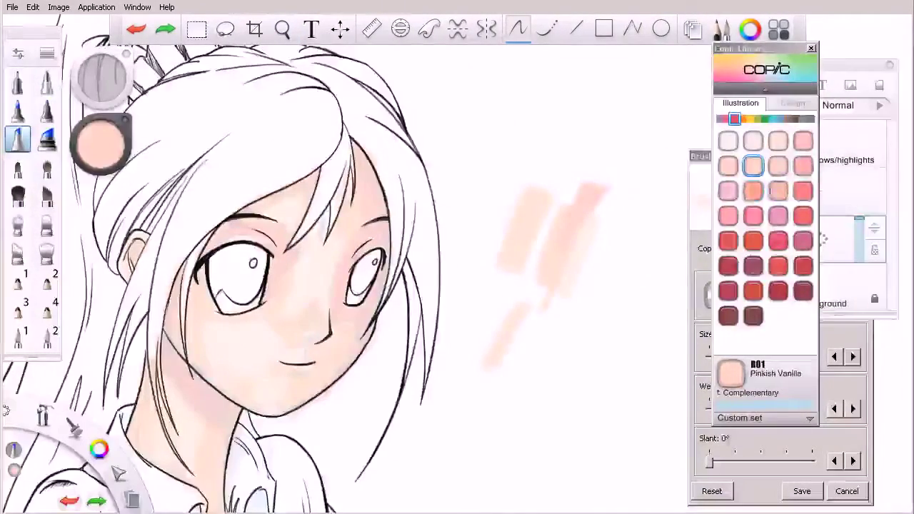
left_click(802, 166)
mouse_move(593, 201)
left_mouse_down()
mouse_move(592, 153)
mouse_move(590, 207)
left_mouse_up()
left_click(778, 166)
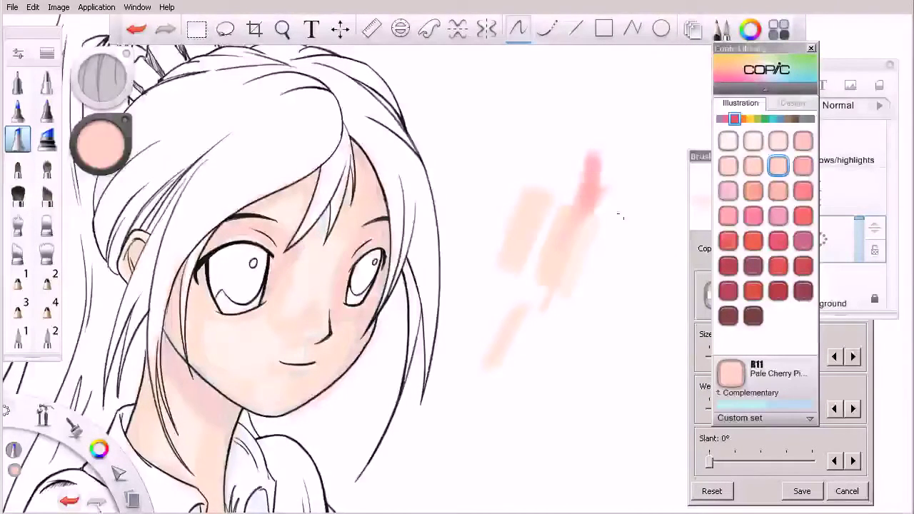
key("ctrl+z")
mouse_move(608, 161)
left_mouse_down()
mouse_move(589, 196)
mouse_move(612, 178)
left_mouse_up()
- Deepen the shading around the far eye and along the far side of the forehead with R12 Light Tea Rose
left_click(778, 191)
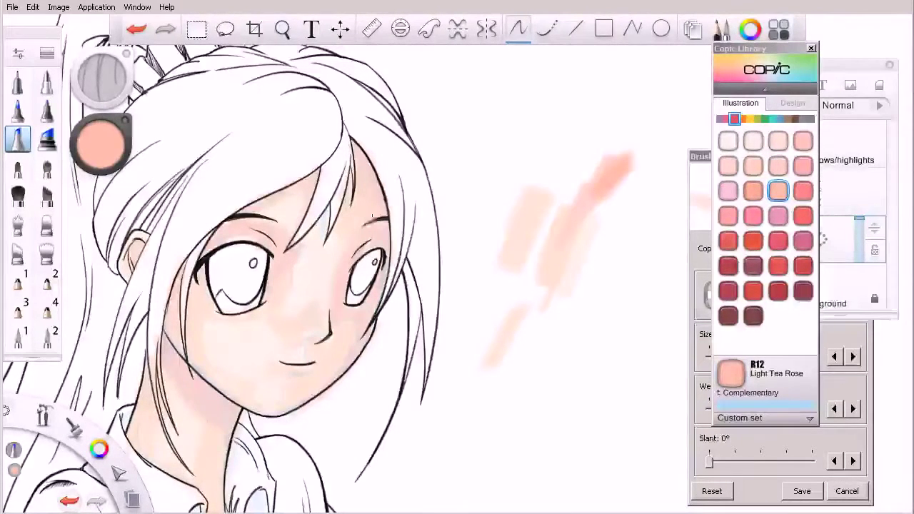
left_click_drag(360, 245, 381, 222)
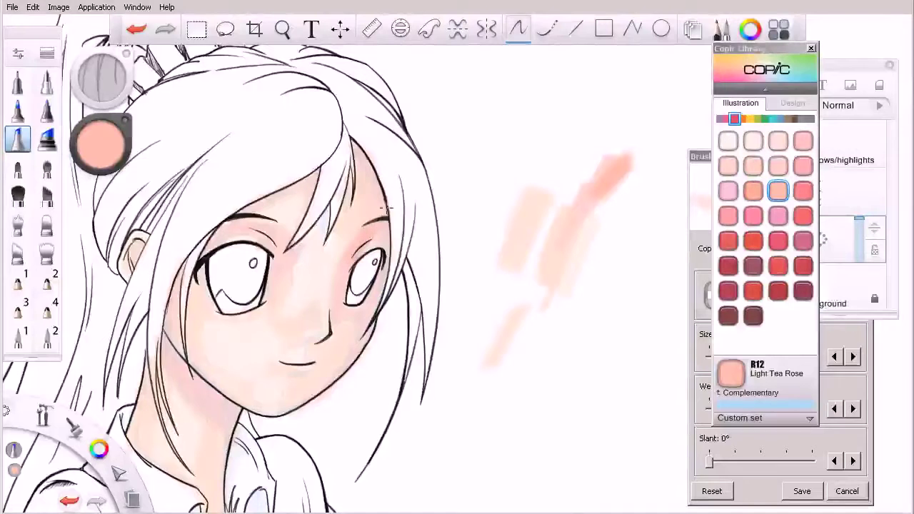
mouse_move(358, 153)
left_mouse_down()
mouse_move(381, 230)
mouse_move(353, 254)
left_mouse_up()
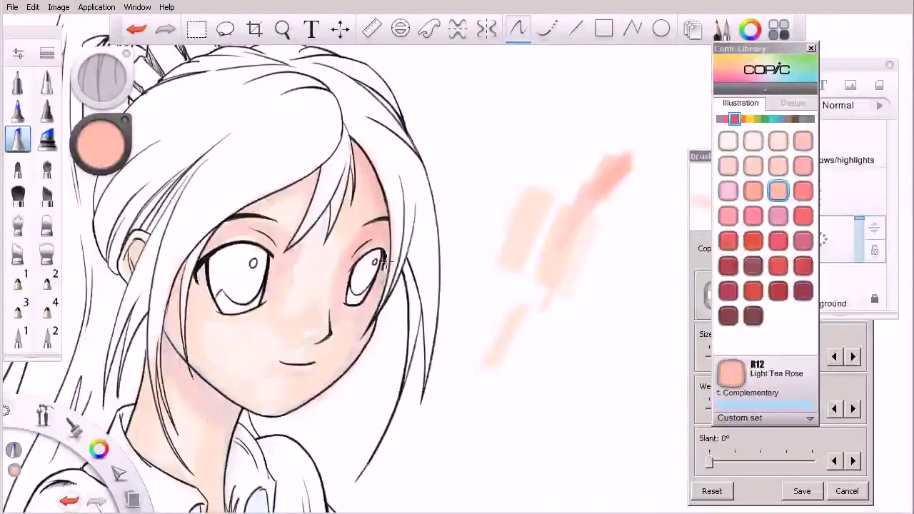
left_click_drag(340, 299, 356, 307)
left_click_drag(772, 48, 741, 49)
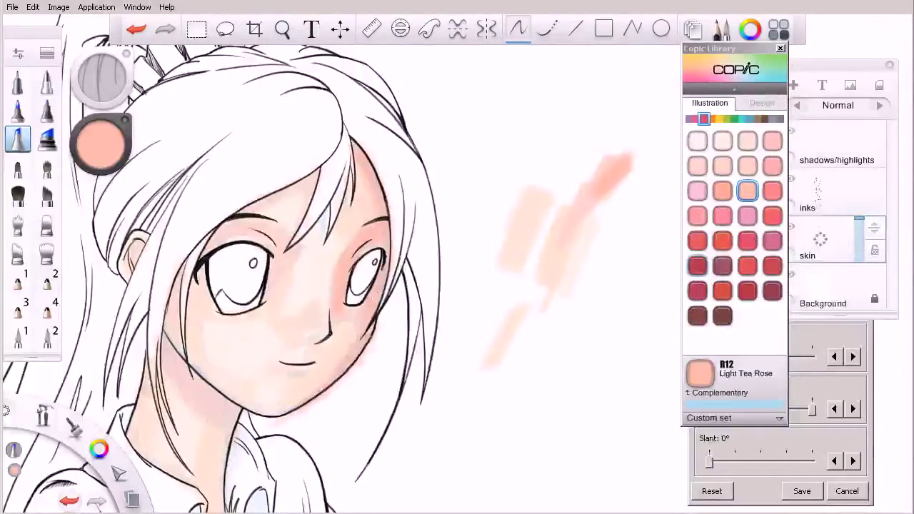
left_click_drag(358, 312, 340, 297)
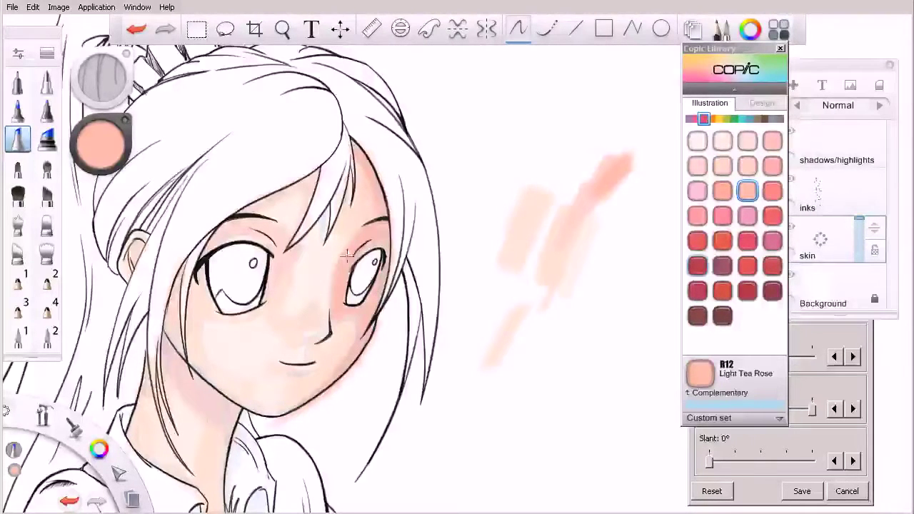
- Check the skin shading with the shadows/highlights layer hidden, and show that layer again
left_click(844, 72)
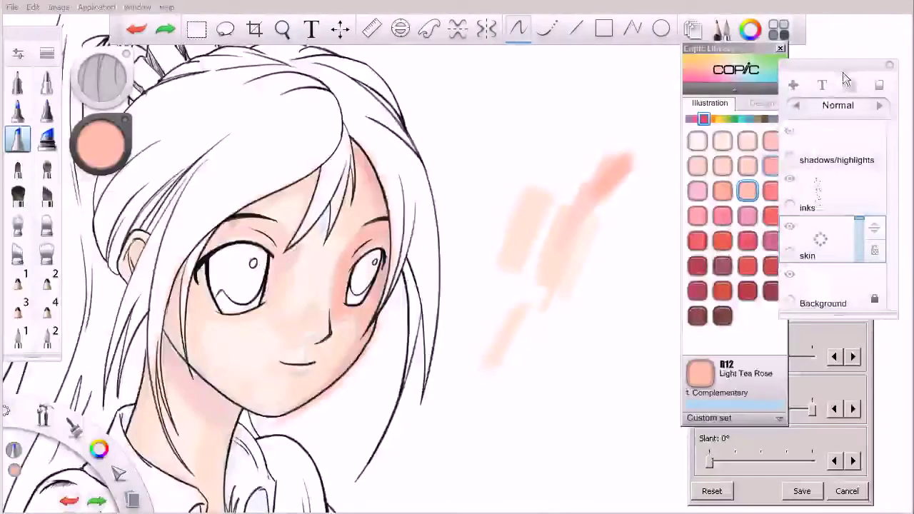
left_click(790, 134)
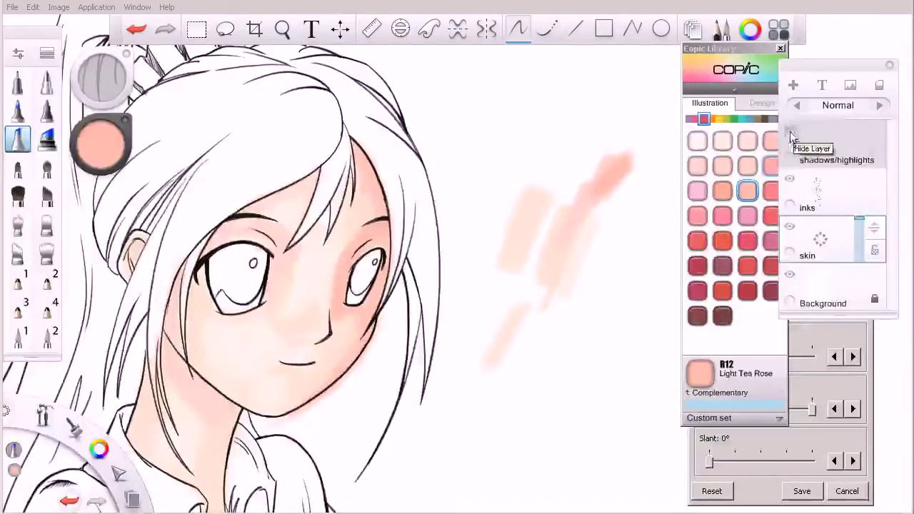
left_click(790, 131)
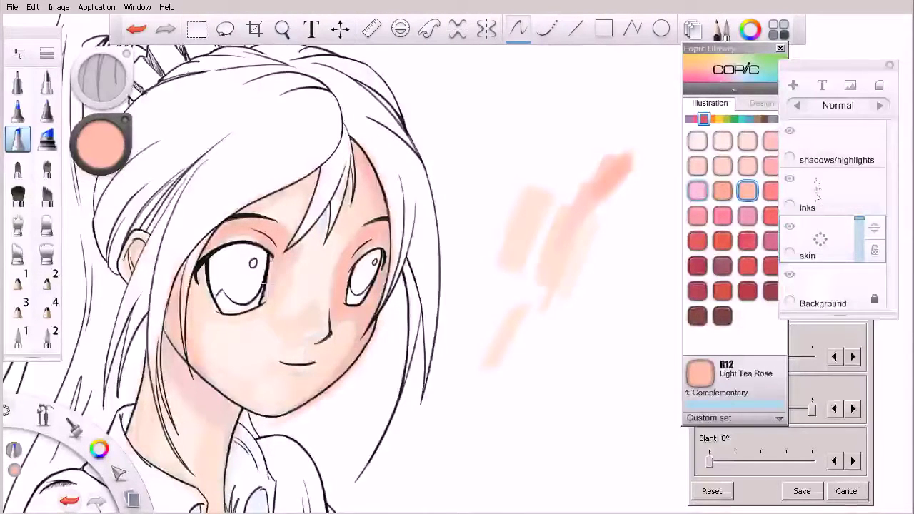
- Shade the near jawline and the neck beneath it with R12, and hide the shadows/highlights layer
left_click_drag(196, 337, 209, 376)
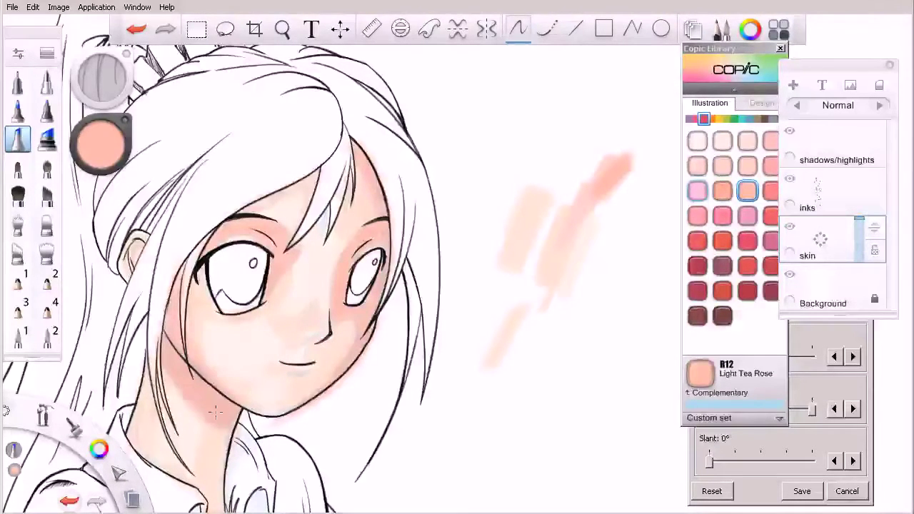
left_click(788, 131)
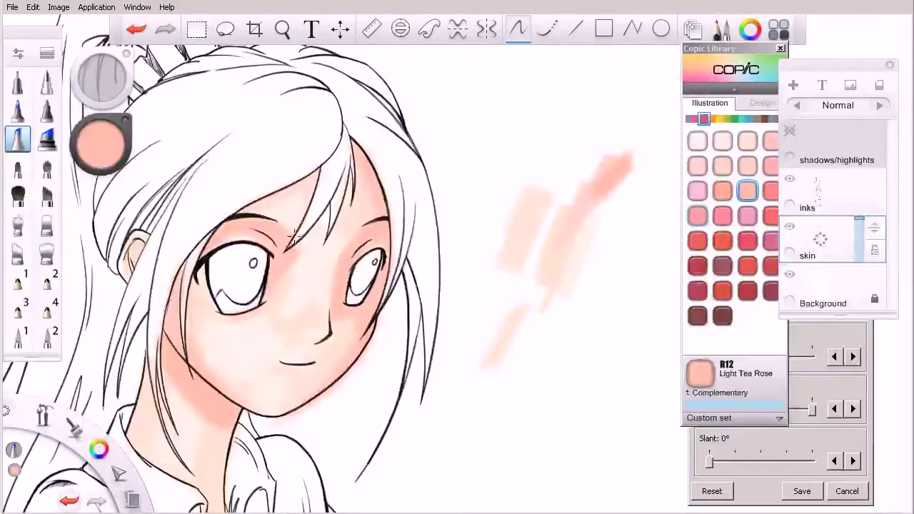
- Soften the shading on the near cheek using the Copic Medium Broad Nib's Colorless Blender mode, and turn the mode off
left_click(821, 361)
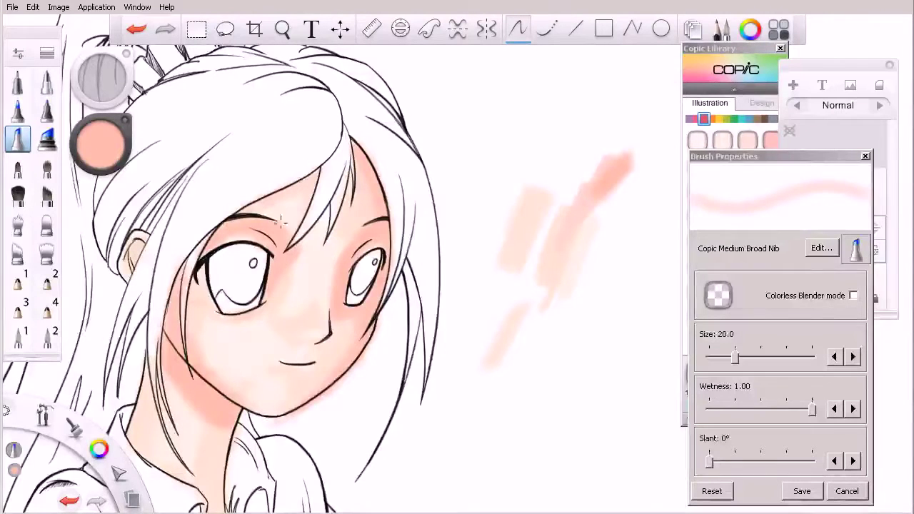
left_click(853, 296)
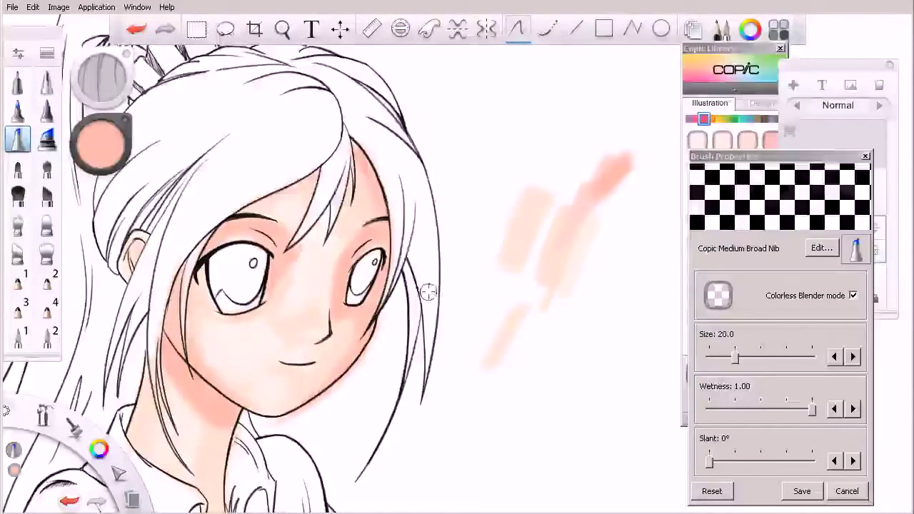
left_click_drag(196, 312, 198, 298)
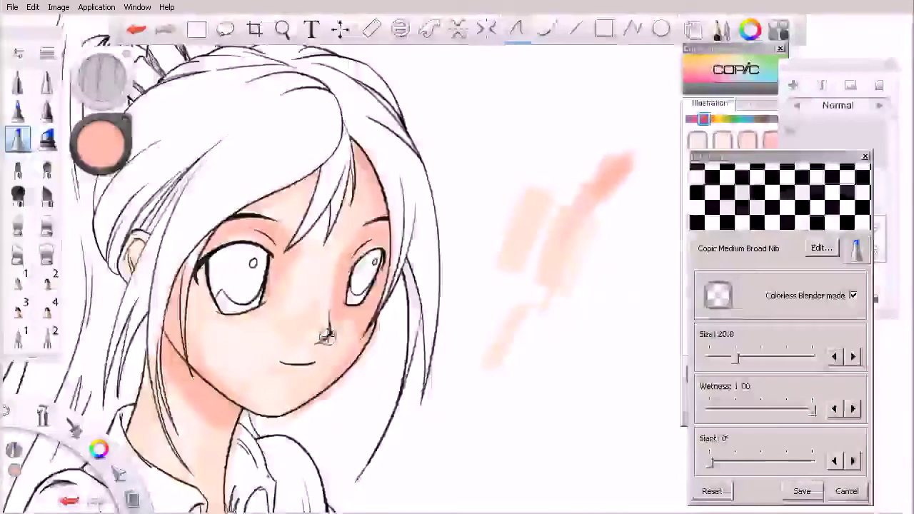
left_click(853, 295)
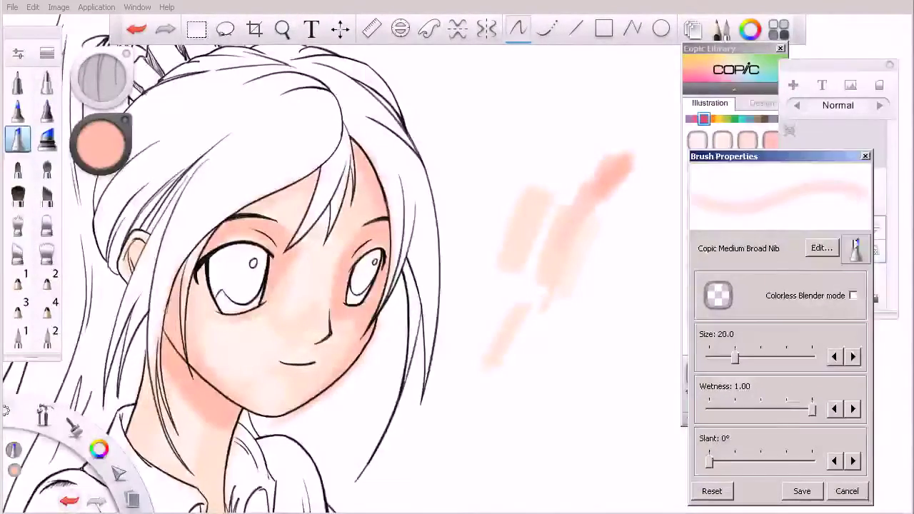
- Show the shadows/highlights layer, try R12 strokes beside the face and below the mouth, and undo them
left_click(857, 66)
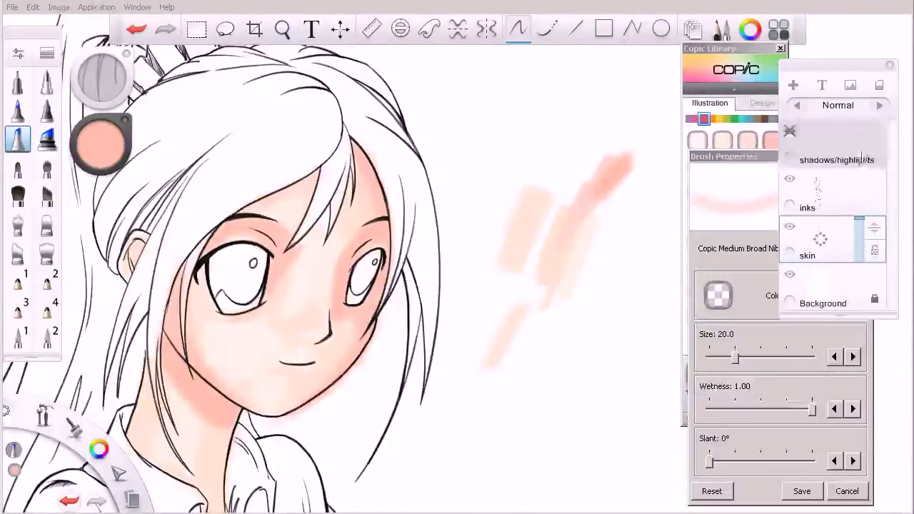
left_click_drag(526, 276, 522, 287)
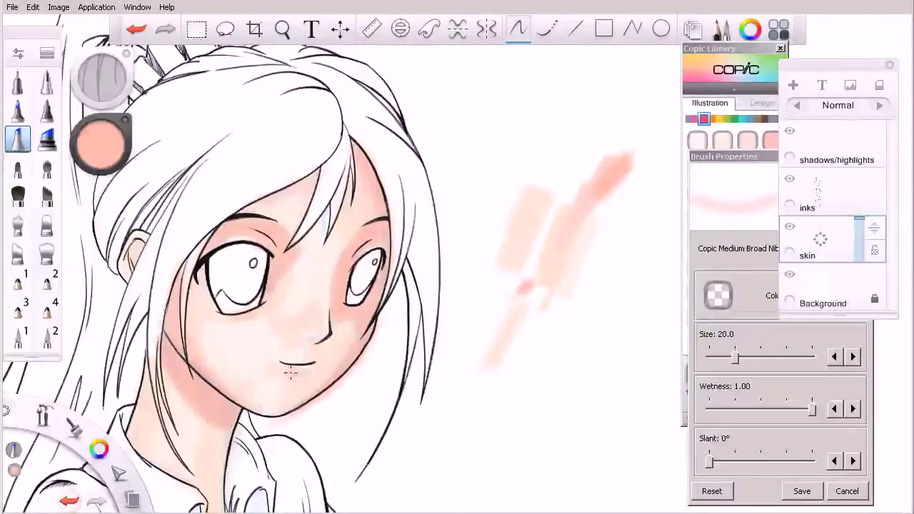
key("ctrl+z")
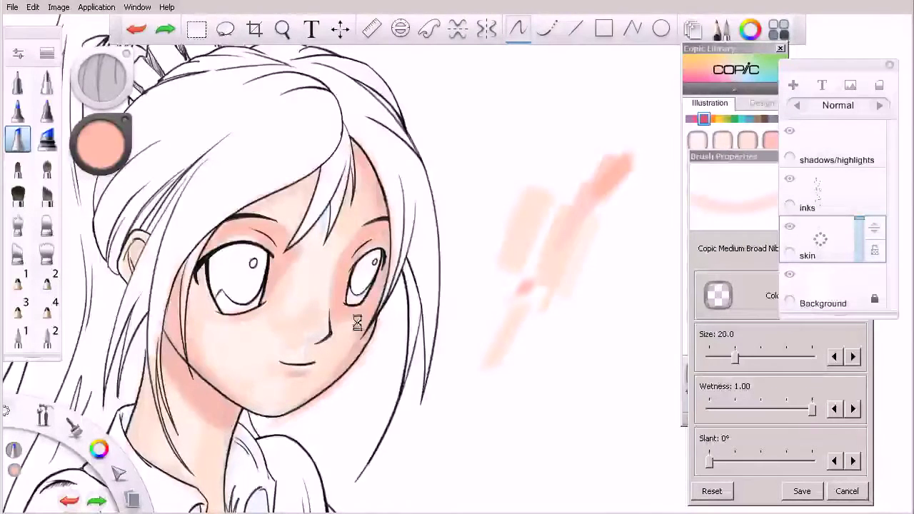
key("ctrl+z")
key("ctrl+z")
- Reduce the marker size to 10.0 and restore the R12 shading below the lower lip
key("bracketleft")
key("bracketleft")
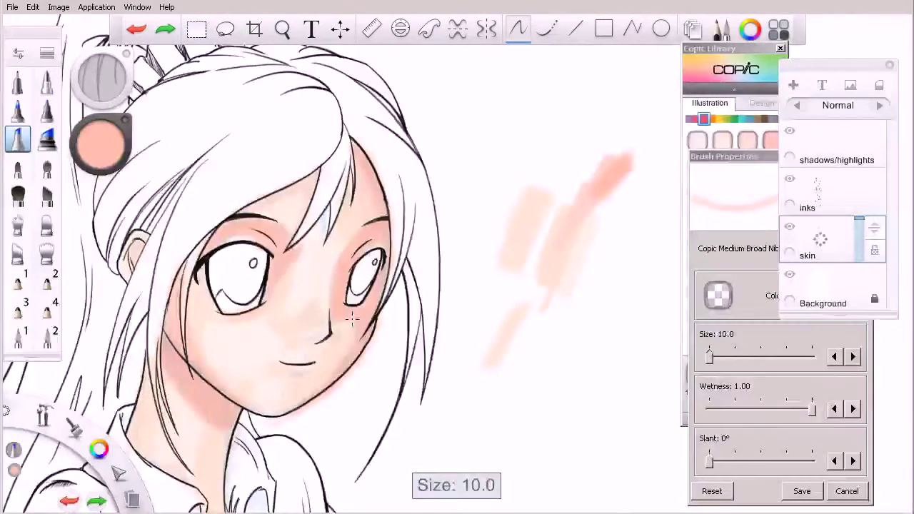
key("ctrl+y")
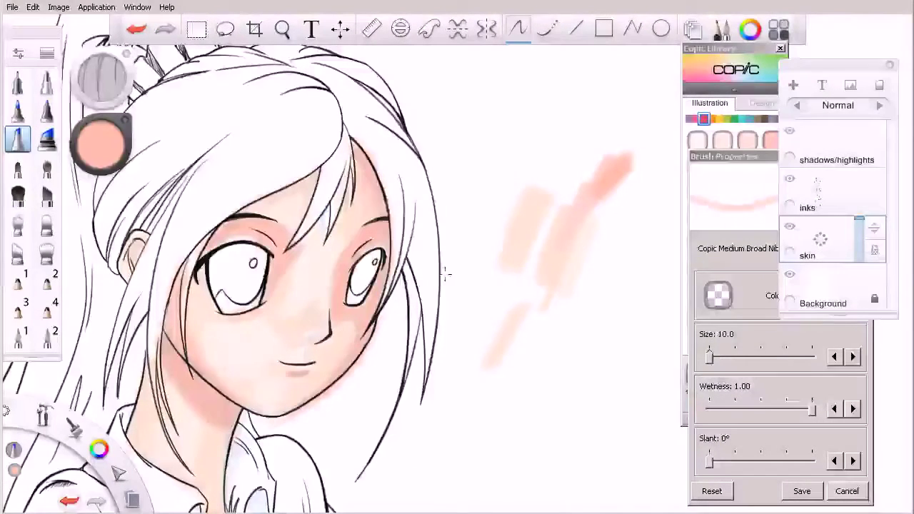
- Undo the R12 stroke on the nose and shade the area beside it with the lighter R11 at size 11.4
mouse_move(450, 272)
left_mouse_down()
mouse_move(485, 271)
mouse_move(460, 272)
left_mouse_up()
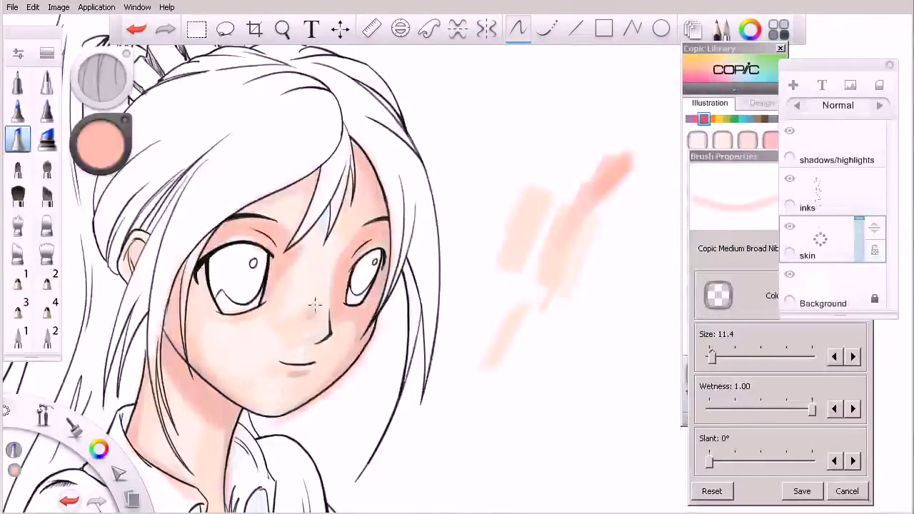
key("ctrl+z")
left_click(759, 68)
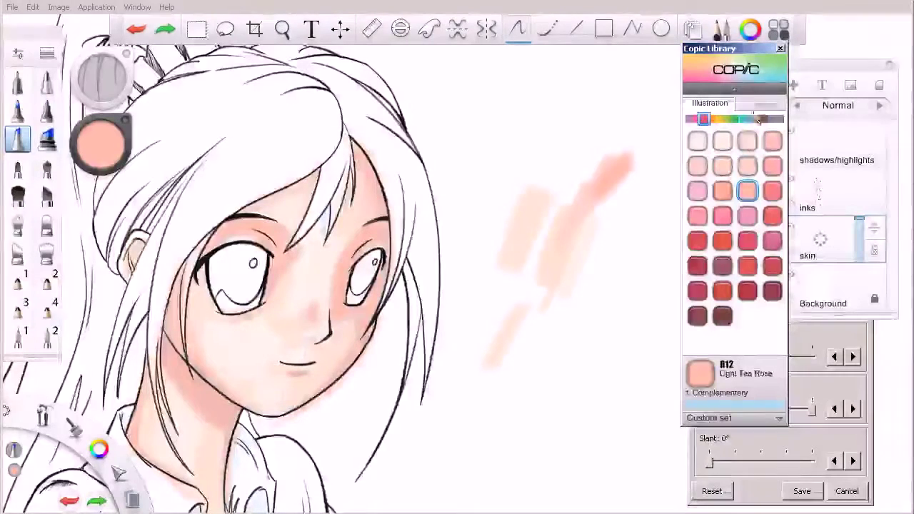
left_click(745, 166)
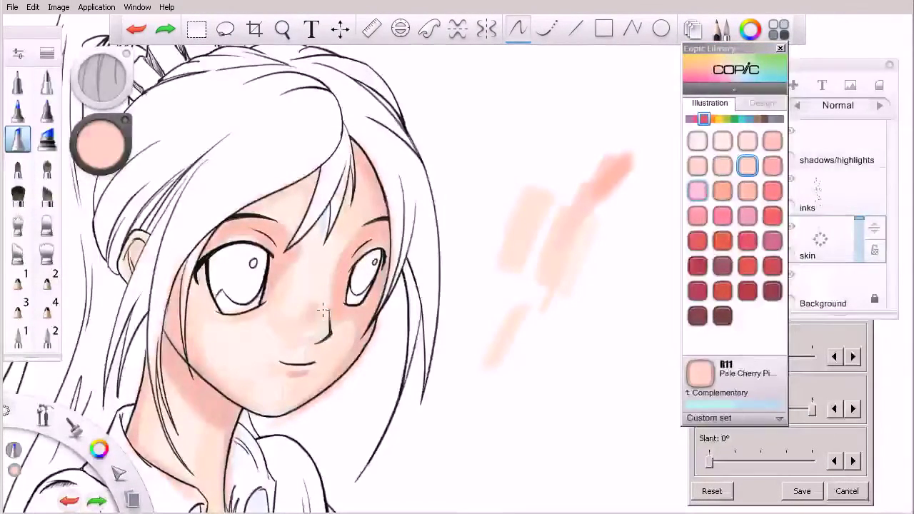
left_click_drag(294, 318, 301, 323)
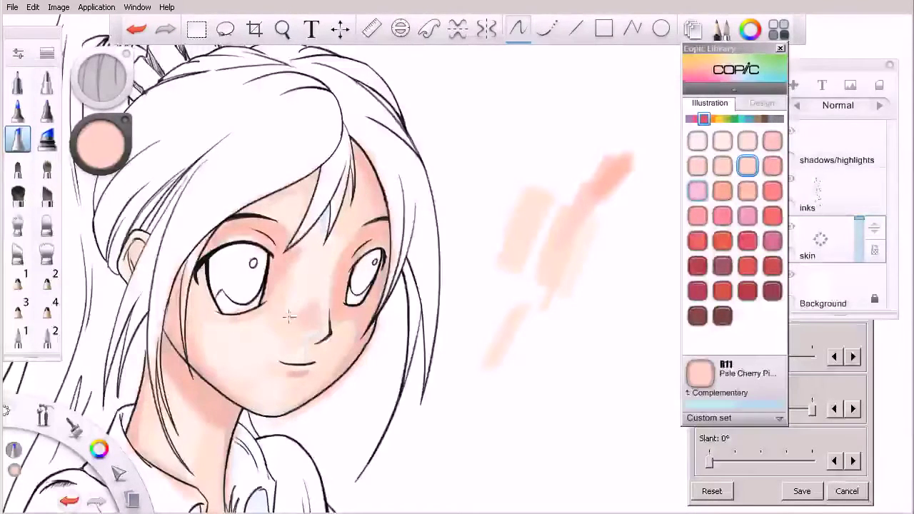
- Switch the marker to R01, swatch R02 beside the earlier test strokes, and look through the orange Copic colours
left_click(722, 165)
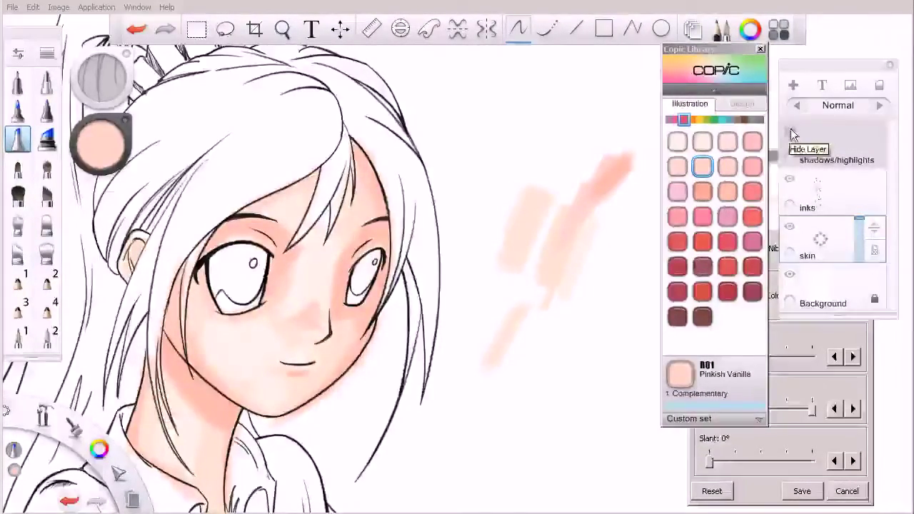
left_click(702, 191)
left_click_drag(629, 162, 611, 230)
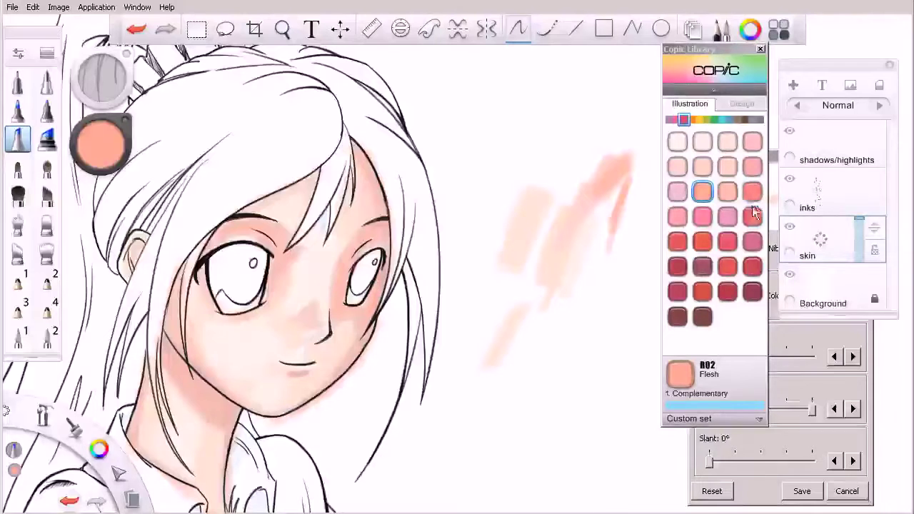
left_click(688, 118)
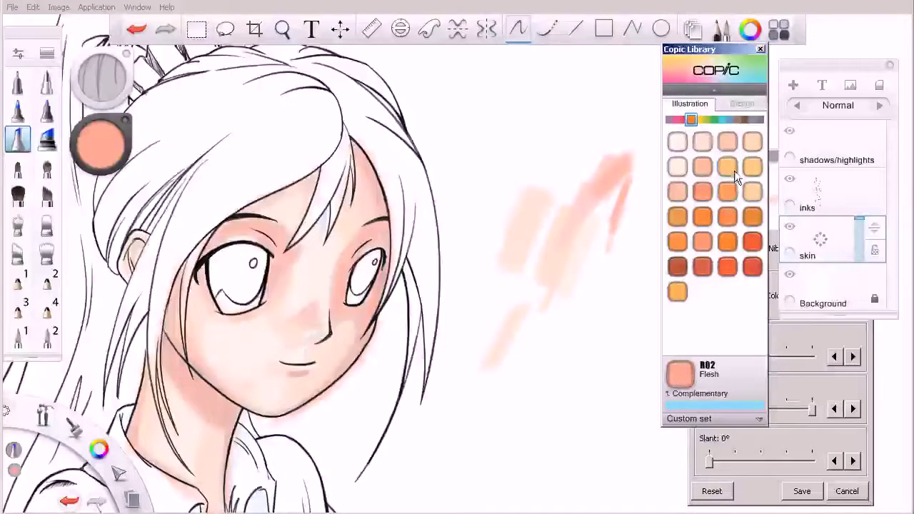
left_click_drag(689, 122, 683, 120)
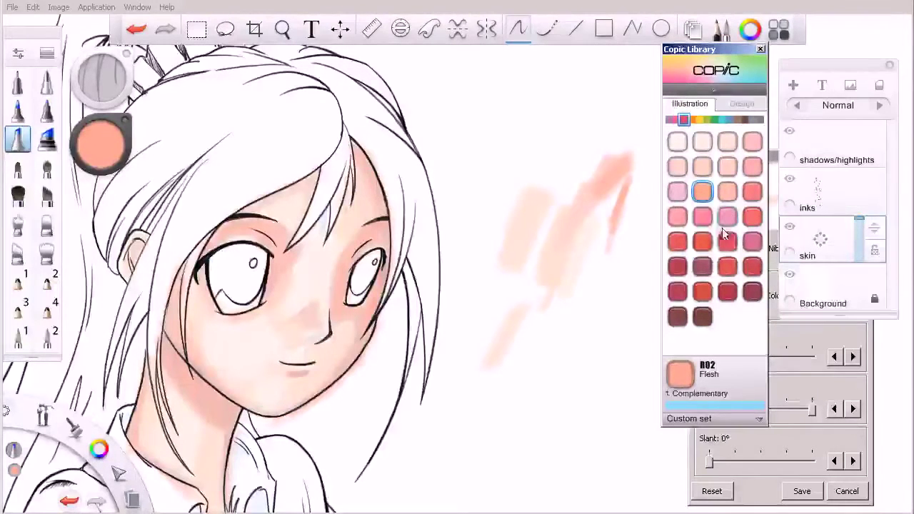
- Swatch R32 and R22 over the R02 test stroke beside the face
left_click(678, 217)
left_click_drag(622, 188, 601, 228)
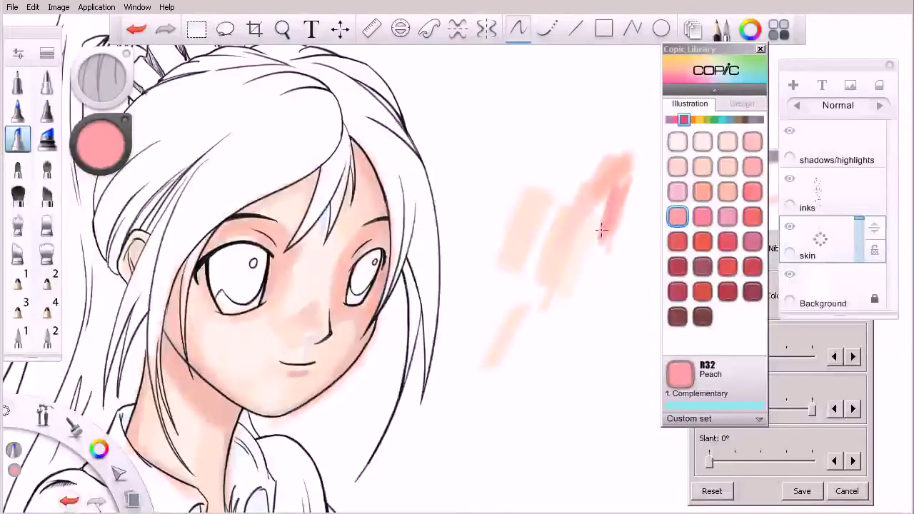
left_click(751, 193)
mouse_move(605, 238)
left_mouse_down()
mouse_move(629, 208)
mouse_move(621, 235)
mouse_move(631, 228)
mouse_move(613, 251)
left_mouse_up()
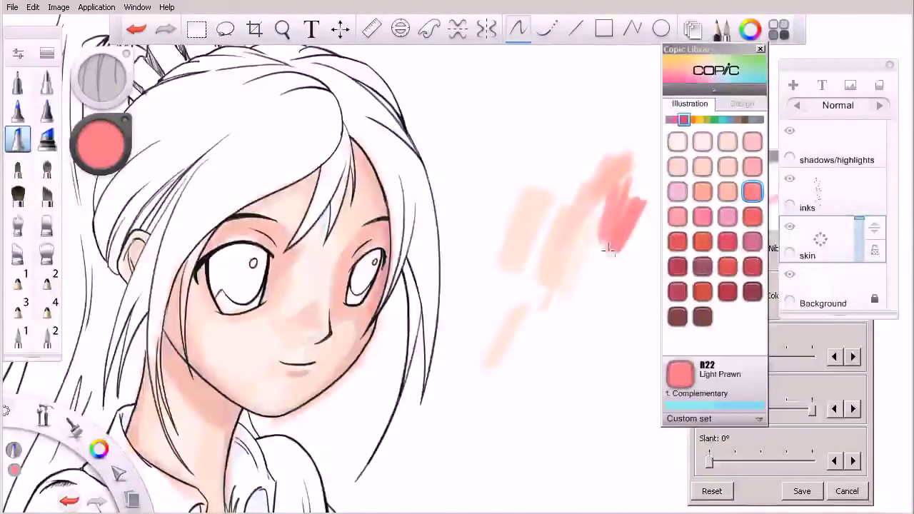
key("bracketright")
key("bracketright")
left_click_drag(605, 261, 566, 427)
mouse_move(619, 260)
left_mouse_down()
mouse_move(586, 396)
mouse_move(618, 262)
left_mouse_up()
key("ctrl+z")
key("ctrl+z")
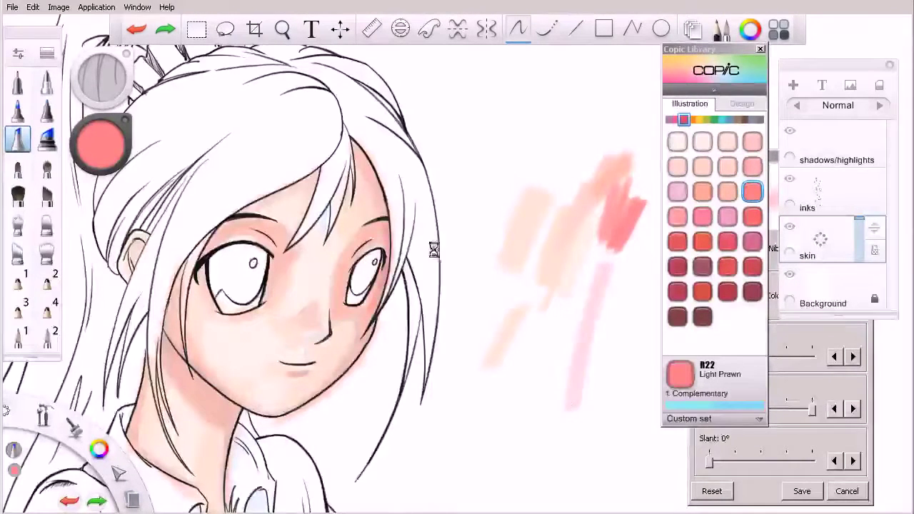
key("ctrl+z")
key("bracketleft")
key("bracketleft")
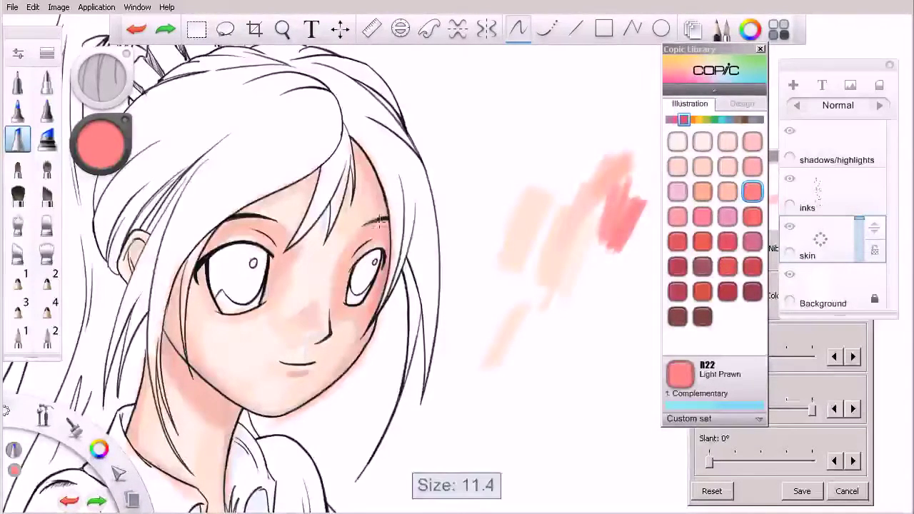
- Undo the first R22 stroke at the far eye and shade around that eye with R22 at size 16.4
left_click_drag(376, 226, 343, 265)
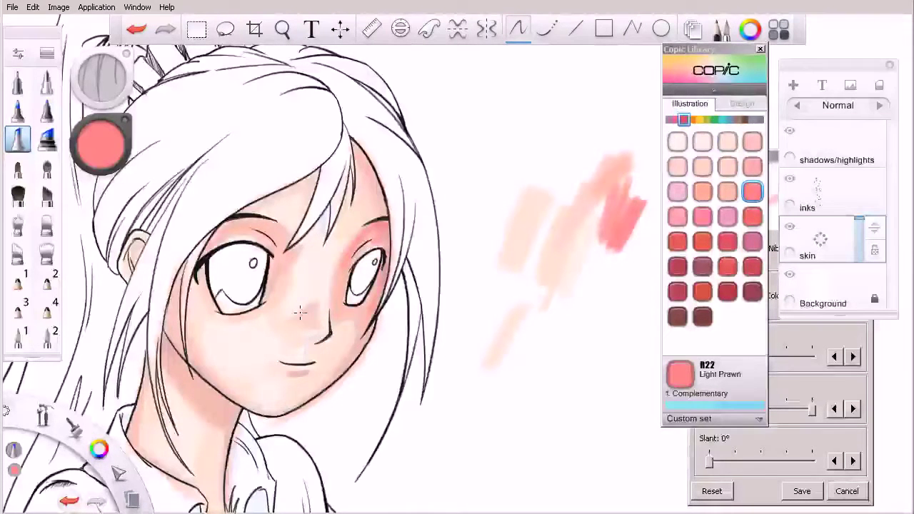
key("ctrl+z")
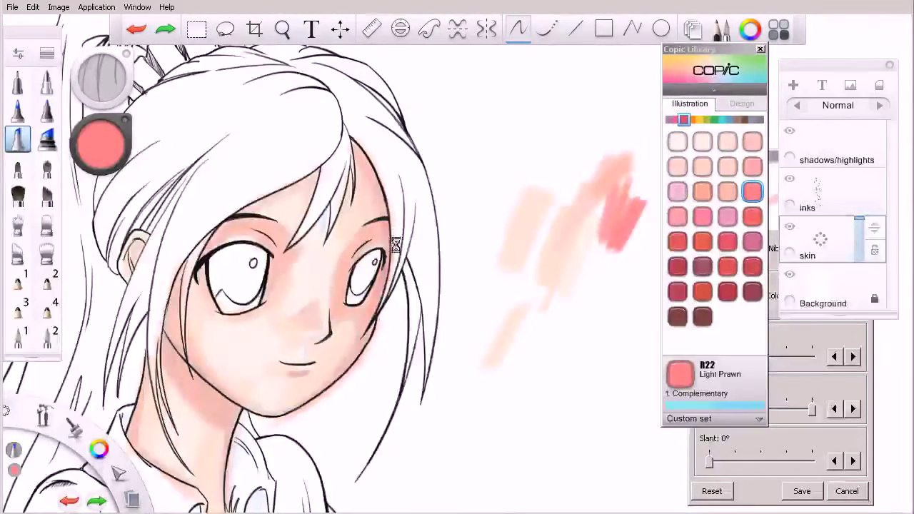
key("bracketleft")
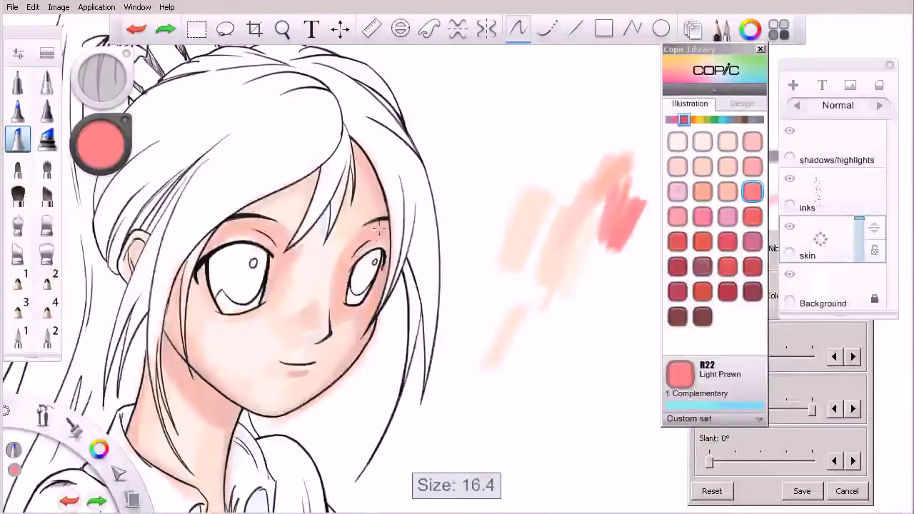
left_click_drag(385, 226, 355, 245)
left_click_drag(341, 283, 341, 290)
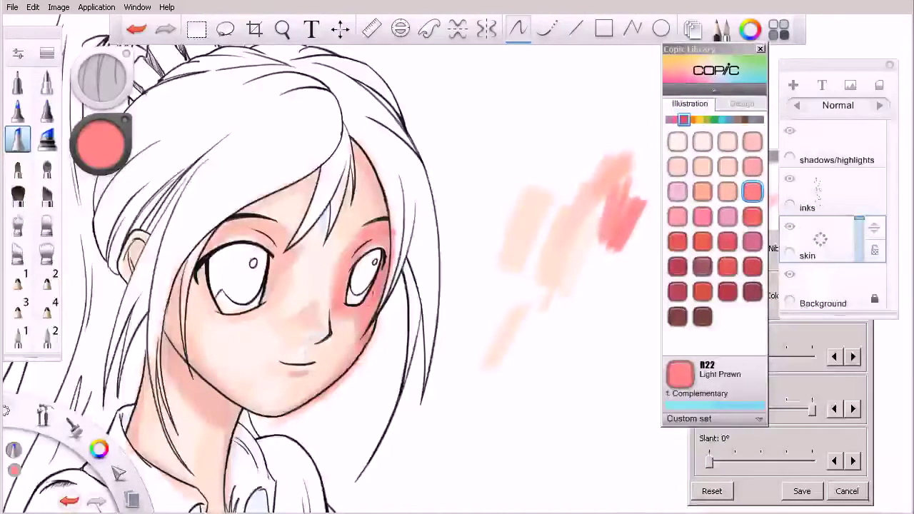
- Hide the shadows/highlights layer and soften the far cheek's R22 shading in Colorless Blender mode, leaving R12 selected with the mode off
left_click(727, 190)
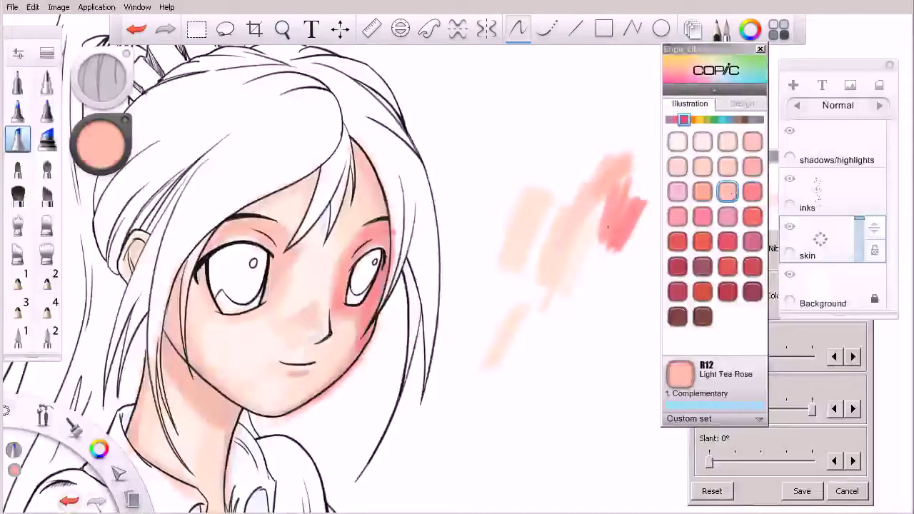
left_click(842, 345)
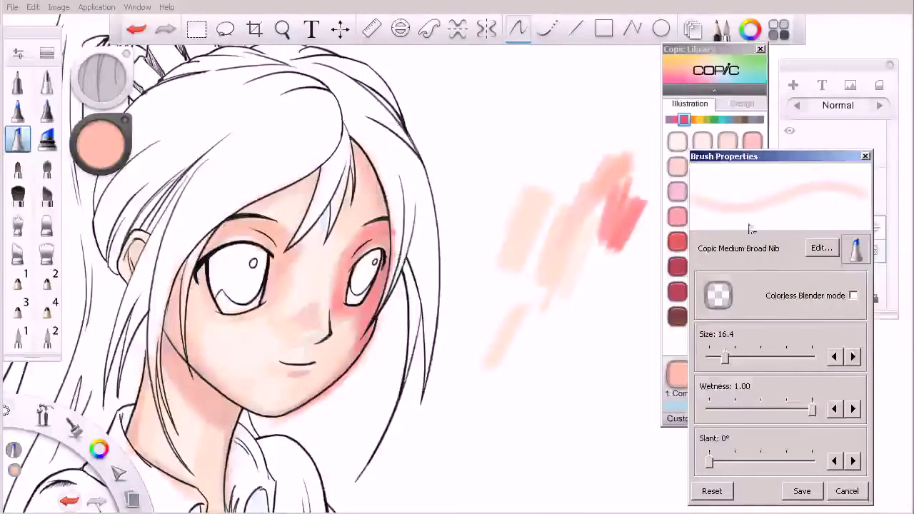
left_click(789, 132)
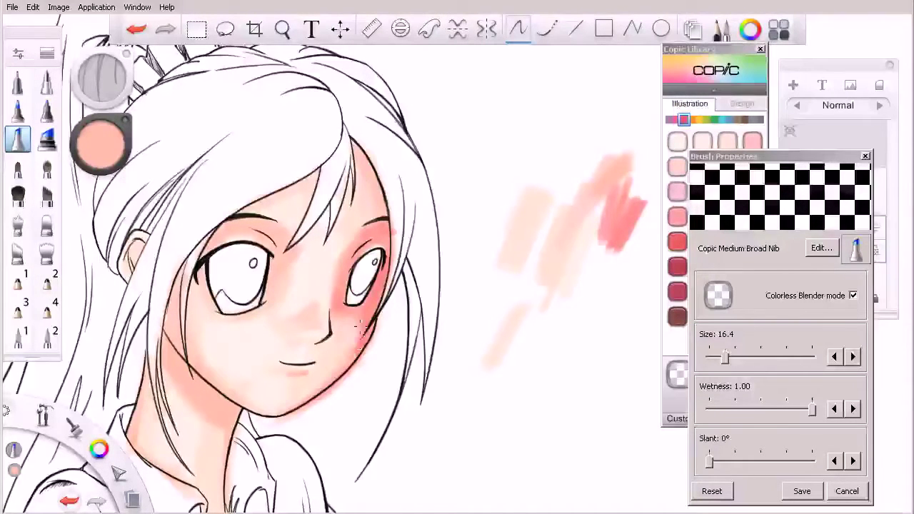
left_click_drag(358, 332, 337, 352)
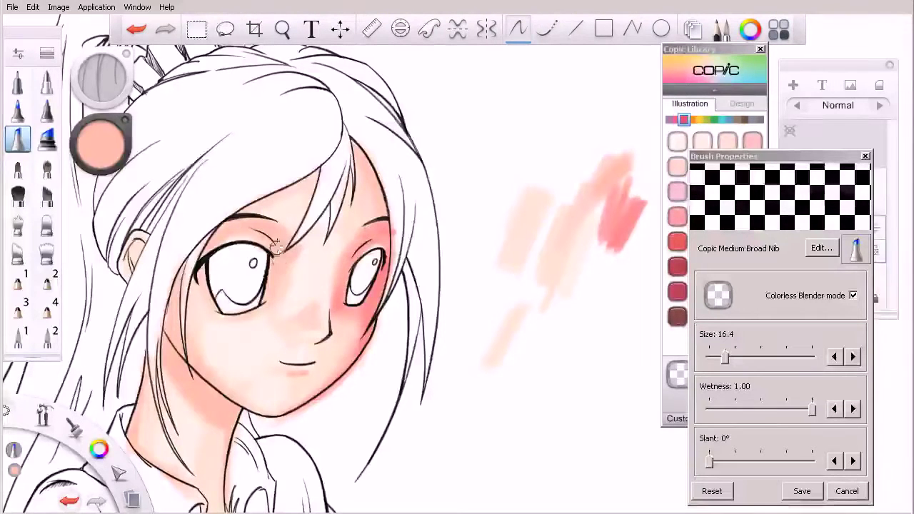
left_click(853, 295)
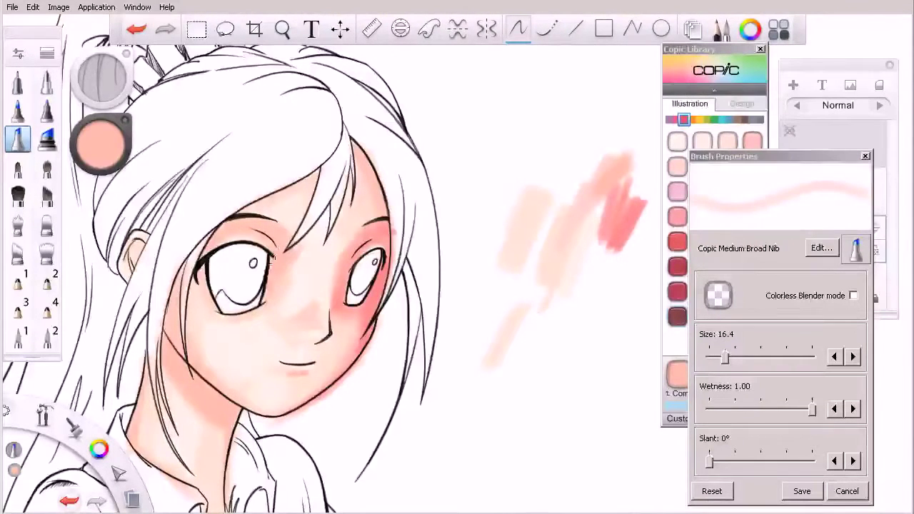
- Undo the last stroke and swatch R32 Peach below the R22 test strokes
key("ctrl+z")
left_click(734, 74)
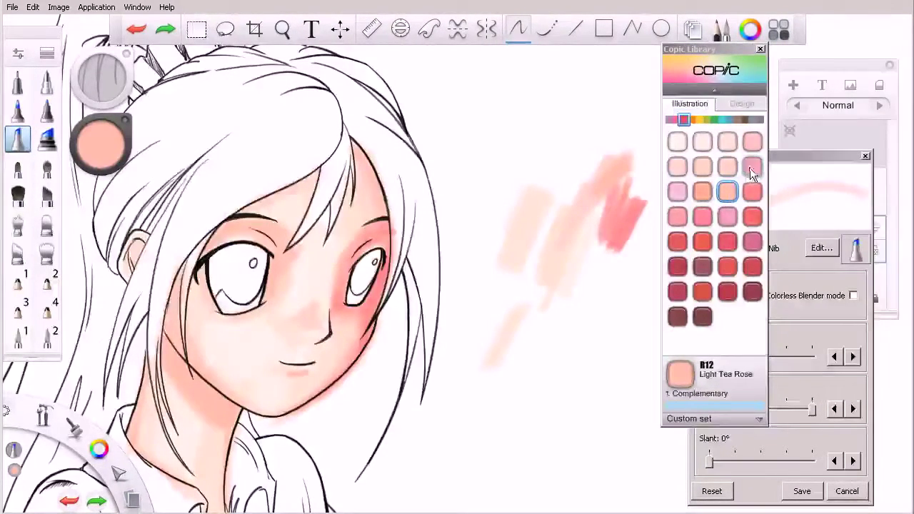
left_click(678, 215)
mouse_move(632, 235)
left_mouse_down()
mouse_move(638, 224)
mouse_move(611, 275)
left_mouse_up()
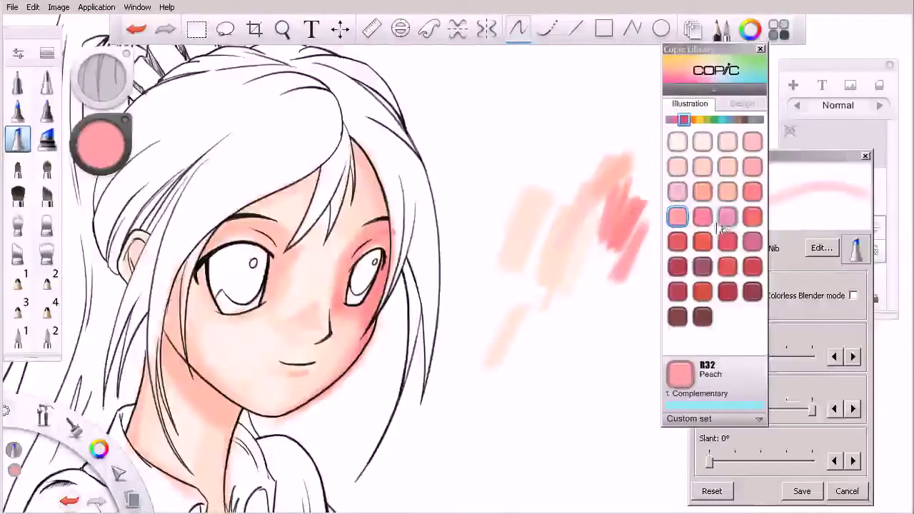
- Swatch R14 Light Rose and use it to shade the near side of the face and the neck under the jaw
left_click(752, 216)
left_click_drag(631, 223, 614, 265)
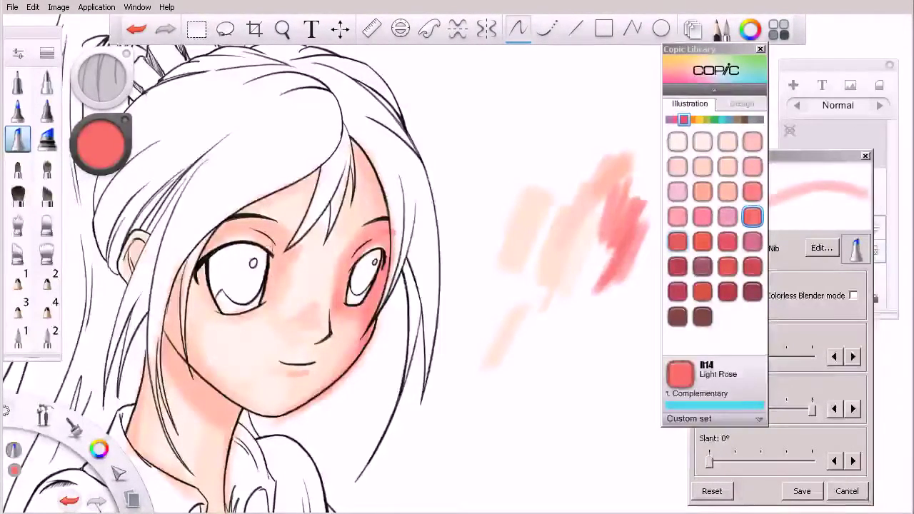
mouse_move(201, 280)
left_mouse_down()
mouse_move(226, 316)
mouse_move(172, 295)
mouse_move(177, 274)
mouse_move(194, 356)
mouse_move(175, 352)
left_mouse_up()
mouse_move(222, 400)
left_mouse_down()
mouse_move(168, 345)
mouse_move(198, 390)
mouse_move(201, 372)
mouse_move(224, 404)
mouse_move(205, 404)
mouse_move(172, 357)
mouse_move(198, 402)
mouse_move(166, 347)
mouse_move(226, 395)
mouse_move(213, 429)
mouse_move(146, 399)
mouse_move(143, 360)
mouse_move(123, 444)
mouse_move(141, 360)
mouse_move(138, 395)
left_mouse_up()
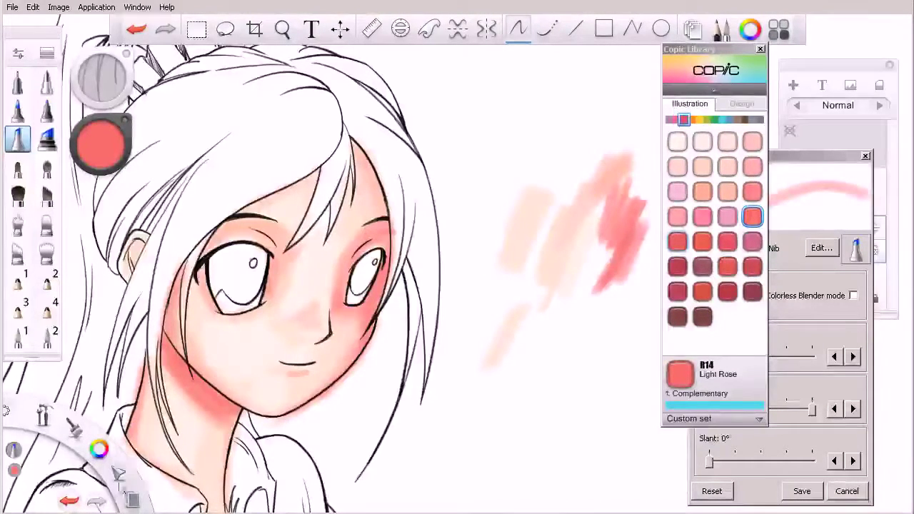
- Swatch YR61 and blend it over the R14 shadow on the neck under the jaw
left_click(691, 119)
left_click(679, 193)
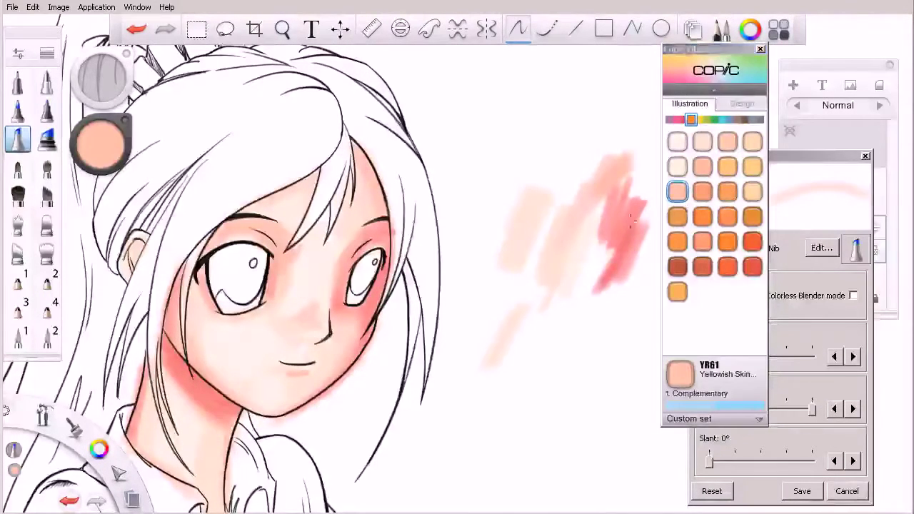
mouse_move(625, 282)
left_mouse_down()
mouse_move(642, 241)
mouse_move(615, 295)
mouse_move(626, 259)
mouse_move(613, 283)
left_mouse_up()
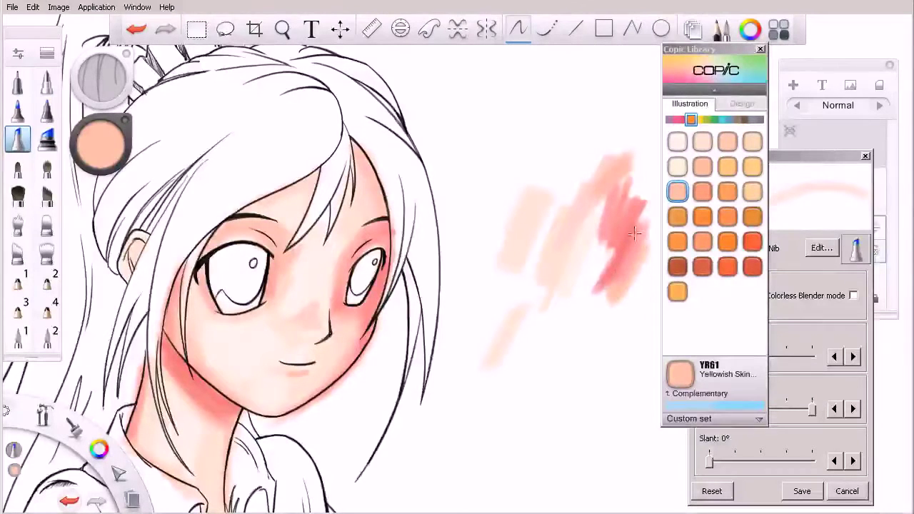
left_click_drag(164, 346, 187, 369)
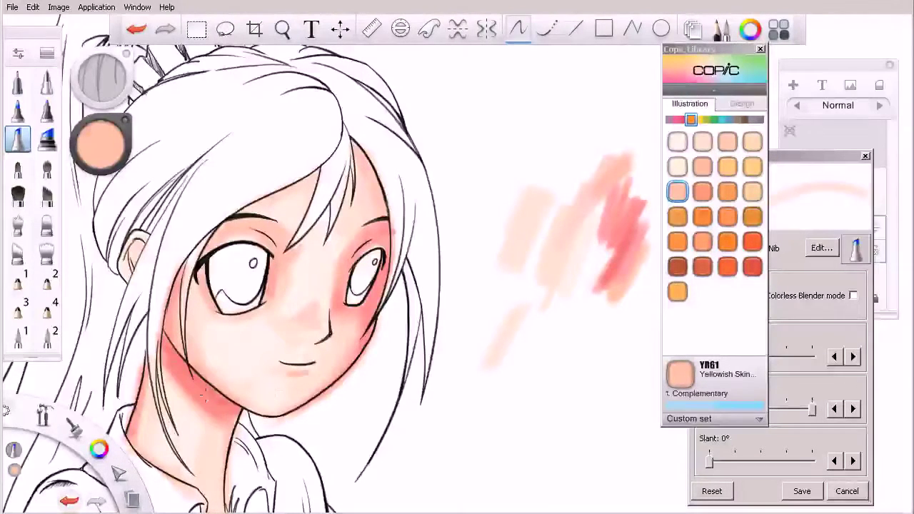
- Test YR04 Chrome Orange and YR23 Yellow Ochre over the red swatches beside the face
left_click(702, 216)
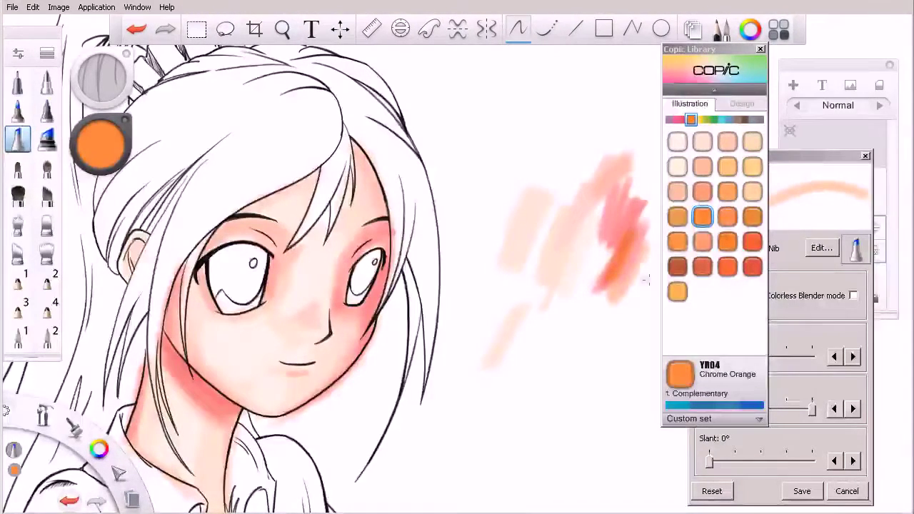
left_click(678, 217)
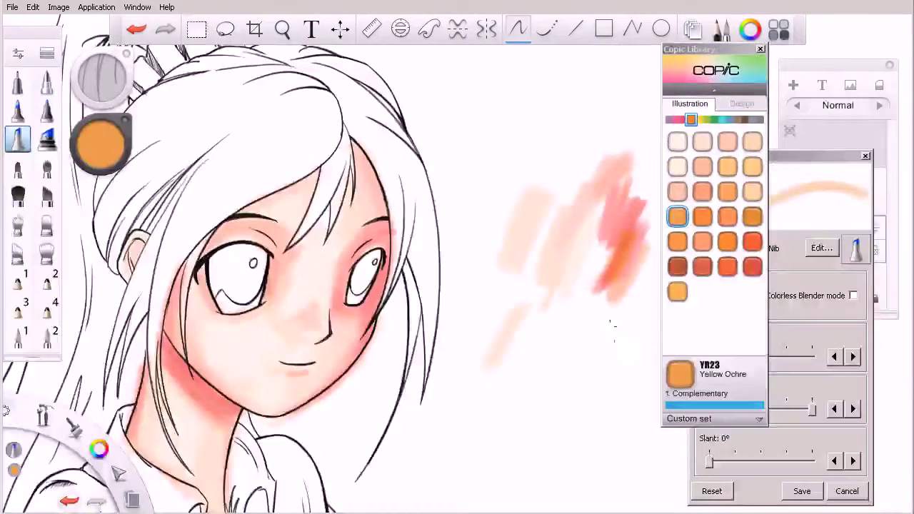
key("ctrl+z")
mouse_move(615, 256)
left_mouse_down()
mouse_move(599, 280)
mouse_move(618, 241)
left_mouse_up()
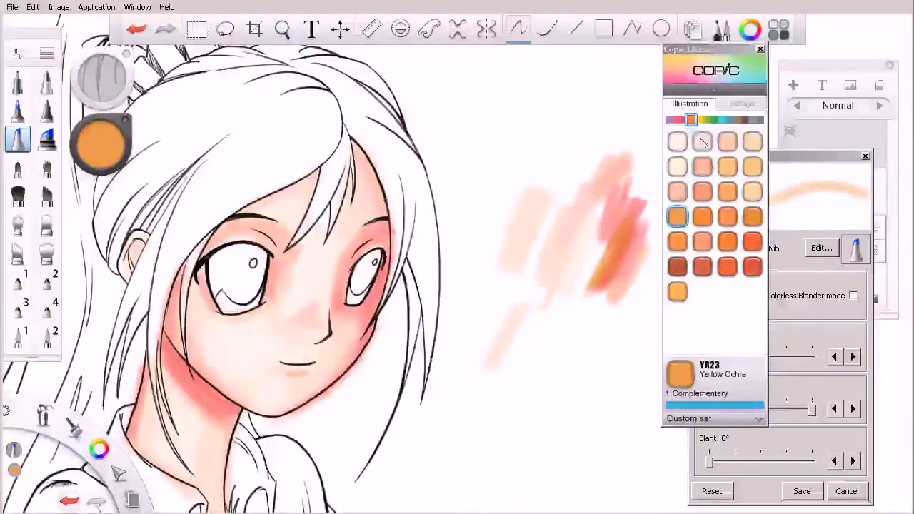
- Swatch R24 Prawn and deepen the neck shadow along the jawline with it
left_click(684, 121)
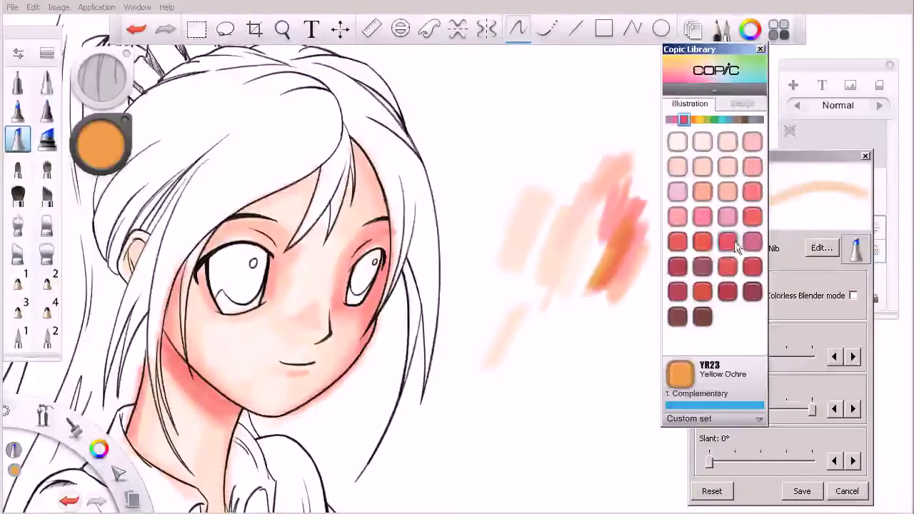
left_click(678, 242)
left_click_drag(654, 254, 614, 335)
left_click_drag(164, 341, 230, 408)
left_click_drag(179, 354, 160, 333)
left_click_drag(230, 402, 244, 409)
- Shade the inside of the ear with R24, reducing the marker to size 10.0, and blend it with R21
left_click_drag(131, 276, 138, 244)
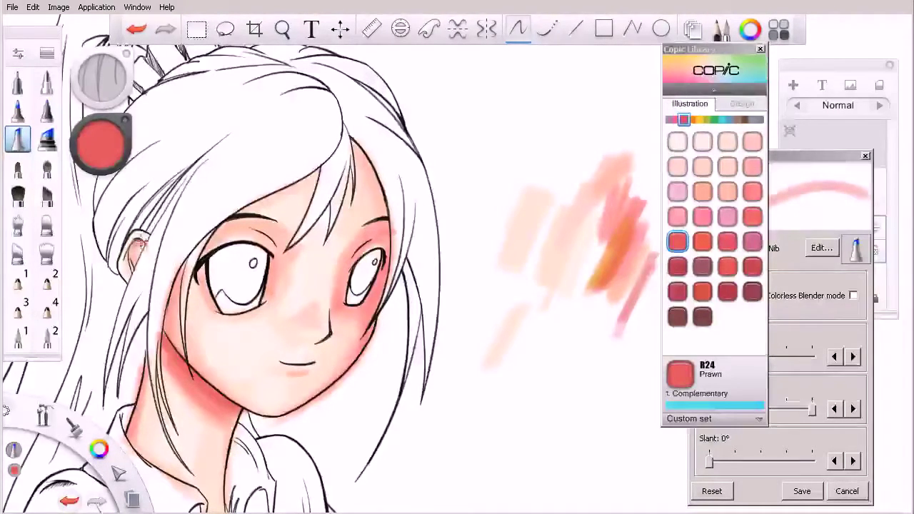
key("bracketleft")
key("bracketleft")
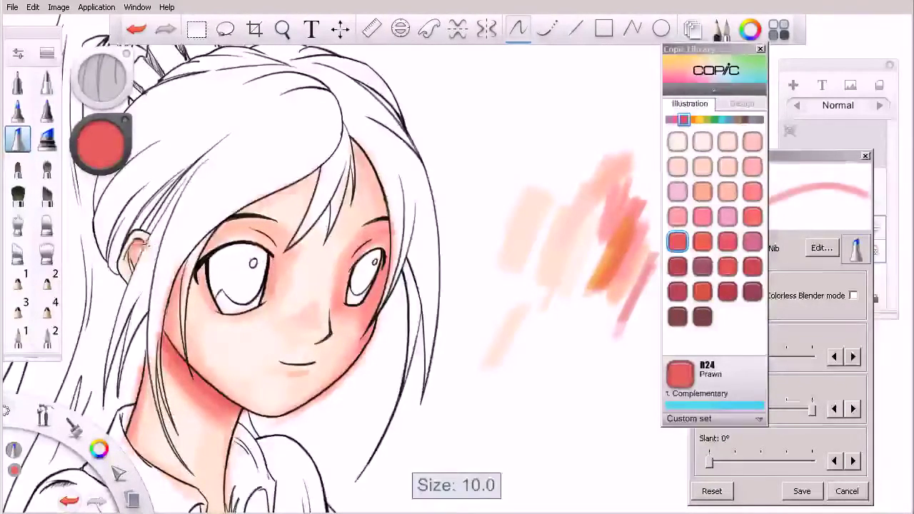
mouse_move(133, 245)
left_mouse_down()
mouse_move(136, 251)
mouse_move(133, 243)
left_mouse_up()
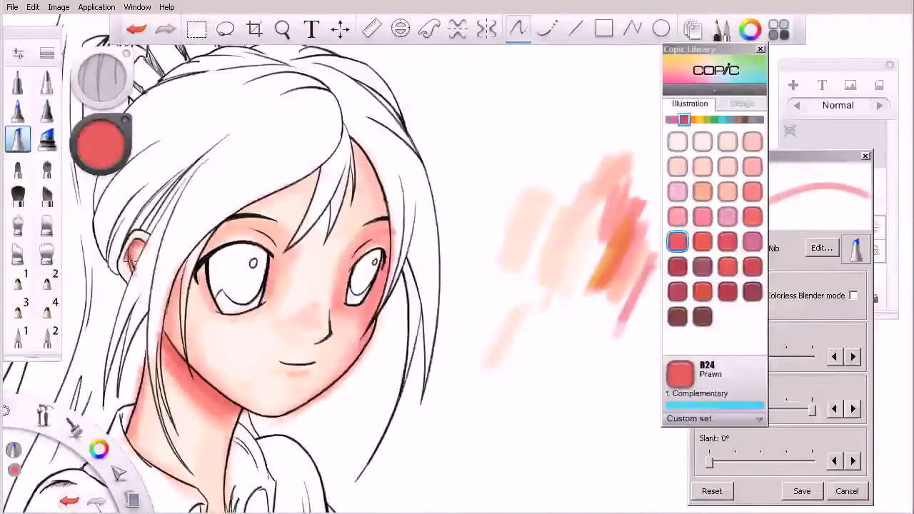
left_click(749, 168)
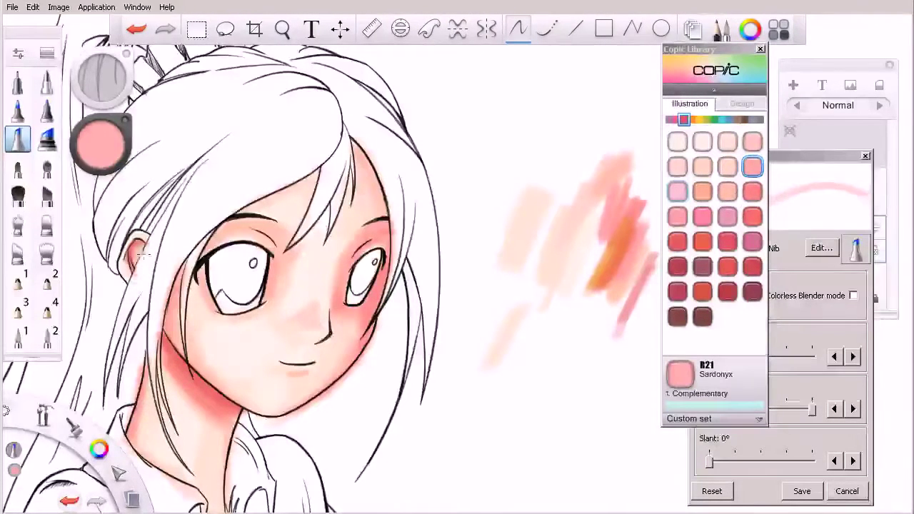
mouse_move(135, 254)
left_mouse_down()
mouse_move(138, 243)
mouse_move(129, 255)
left_mouse_up()
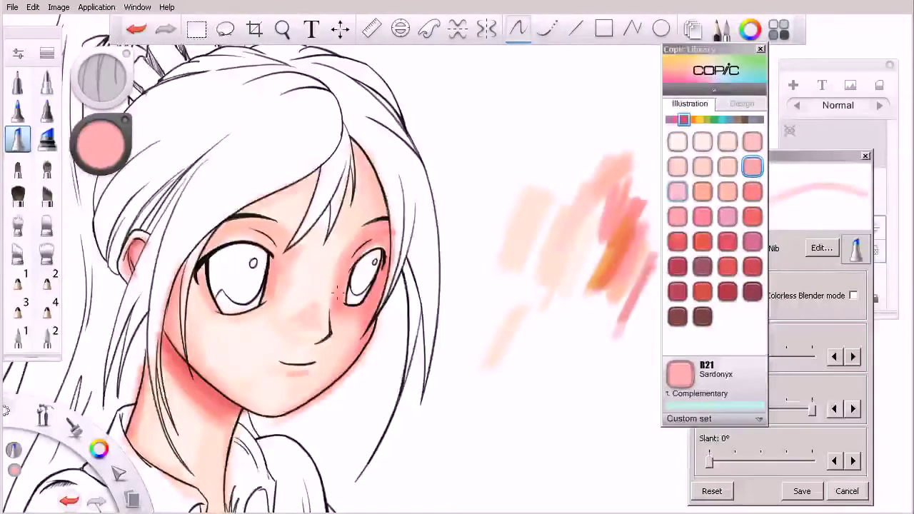
- Shade the forehead beneath the fringe with R24 Prawn and R32 Peach, and darken the far temple along the hairline with R24
left_click(676, 241)
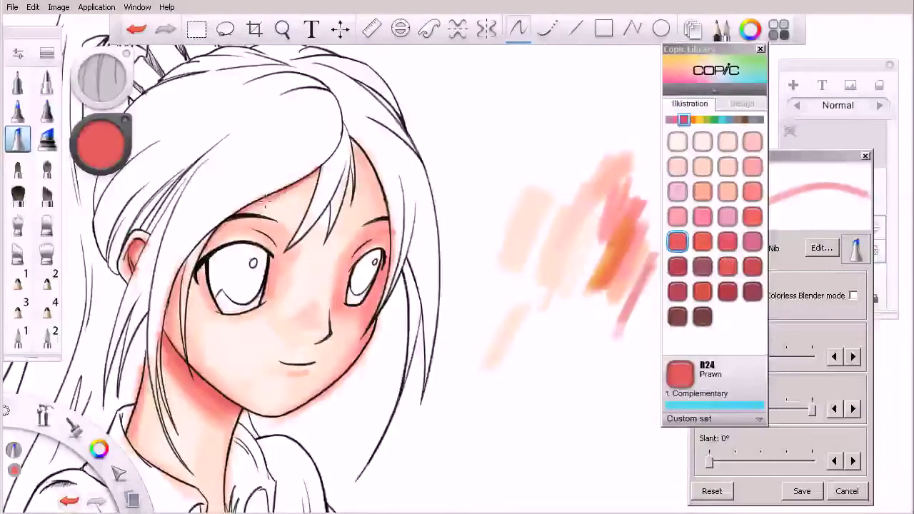
left_click(681, 215)
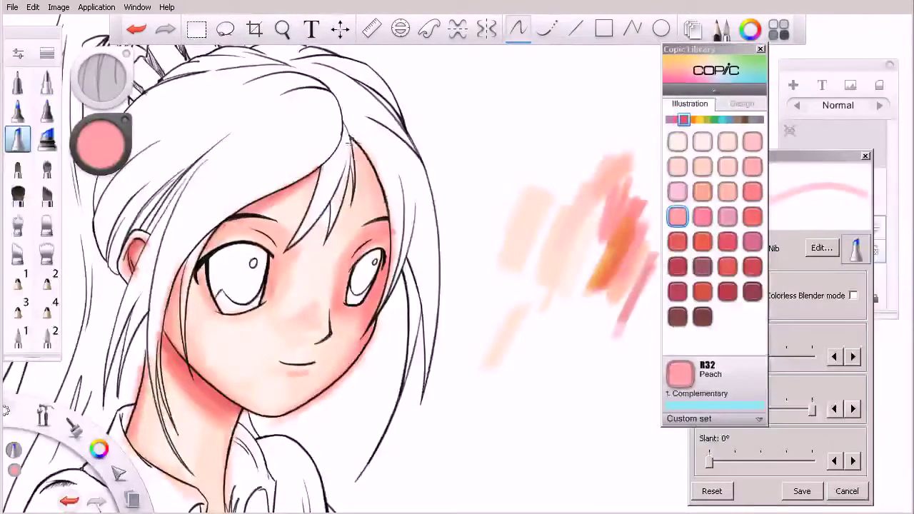
left_click(679, 244)
key("ctrl+z")
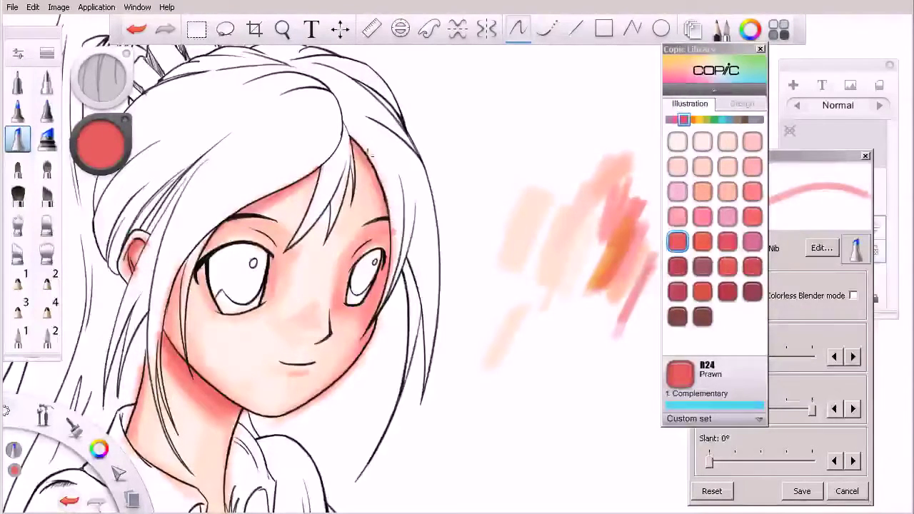
left_click_drag(351, 140, 362, 167)
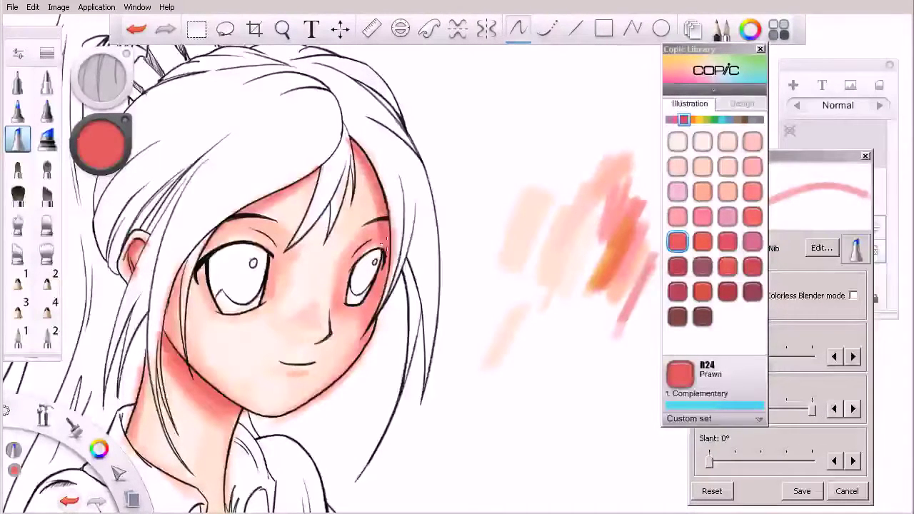
- Undo the last strokes and shade the face's far edge beside the far eye with R24 Prawn
key("ctrl+z")
key("ctrl+z")
key("ctrl+z")
left_click_drag(389, 235, 375, 309)
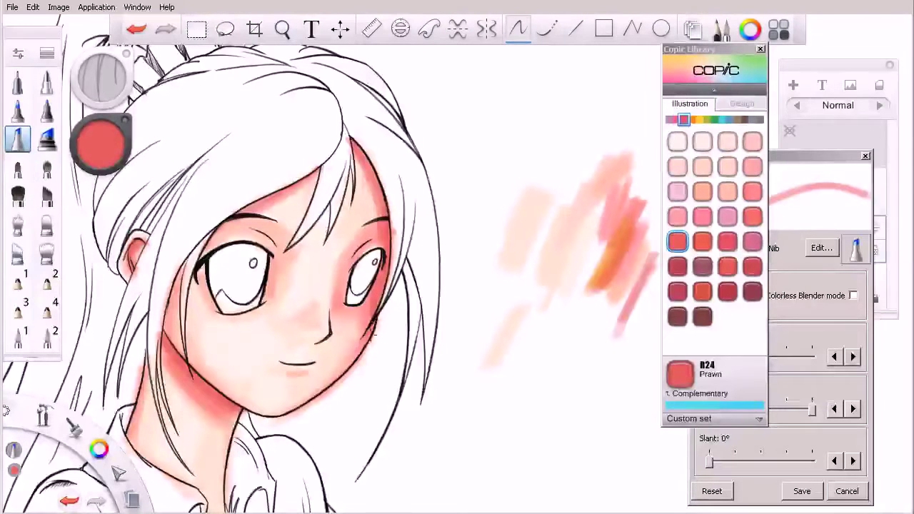
- Deepen the shadow from the far temple down past the far eye with R85 Rose Red, undoing stray strokes above the eye
left_click(751, 240)
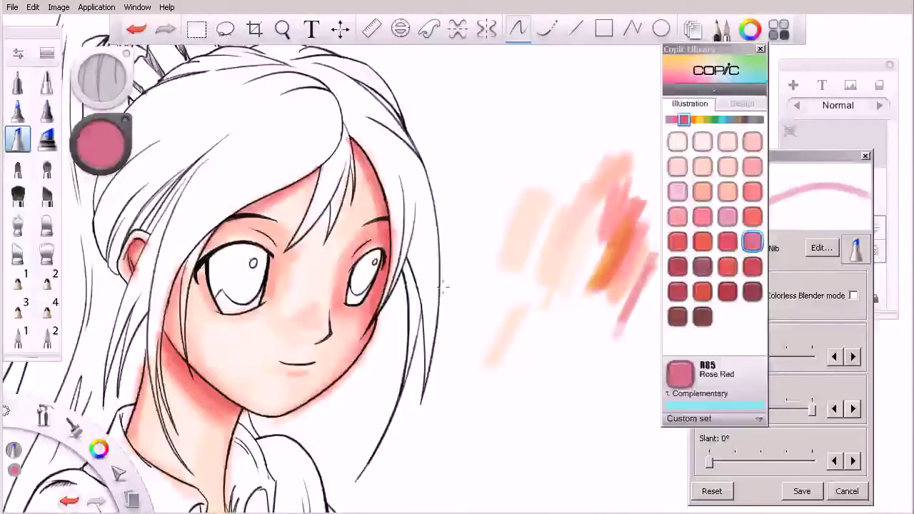
left_click_drag(387, 268, 383, 216)
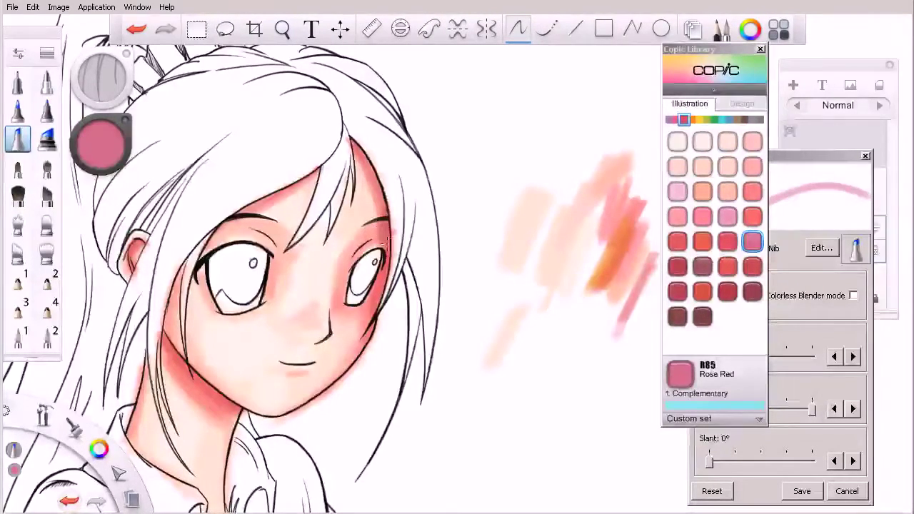
mouse_move(352, 139)
left_mouse_down()
mouse_move(375, 180)
mouse_move(386, 237)
mouse_move(347, 139)
mouse_move(388, 257)
left_mouse_up()
left_click_drag(381, 224, 380, 230)
key("ctrl+z")
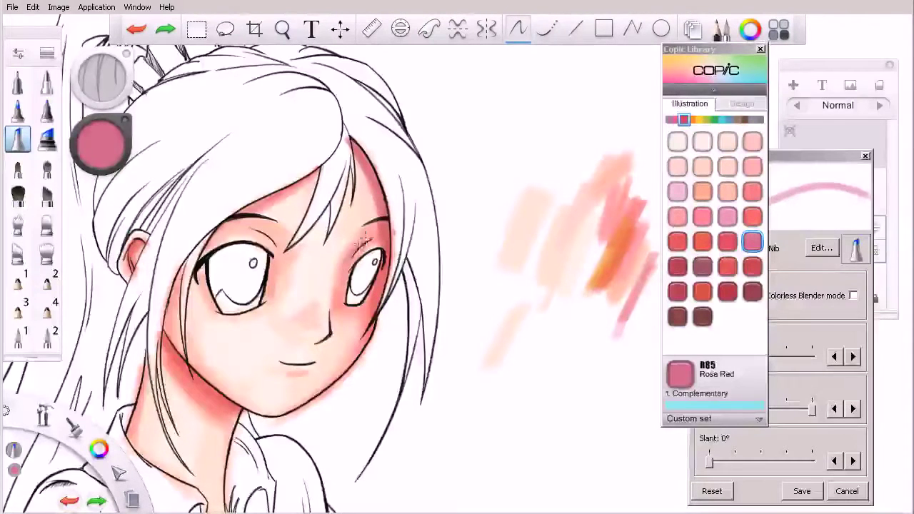
mouse_move(367, 238)
left_mouse_down()
mouse_move(338, 284)
mouse_move(378, 230)
left_mouse_up()
key("ctrl+z")
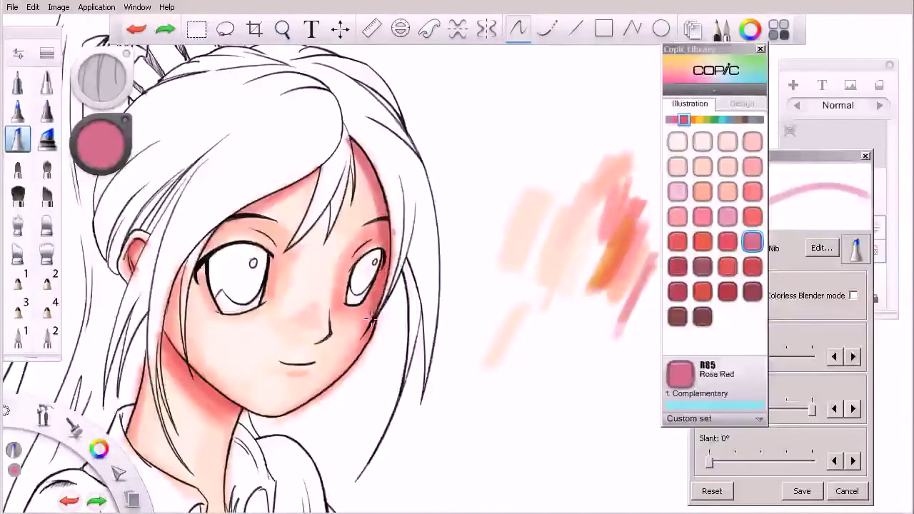
mouse_move(374, 310)
left_mouse_down()
mouse_move(400, 231)
mouse_move(397, 240)
mouse_move(388, 220)
mouse_move(379, 232)
mouse_move(377, 219)
mouse_move(369, 242)
left_mouse_up()
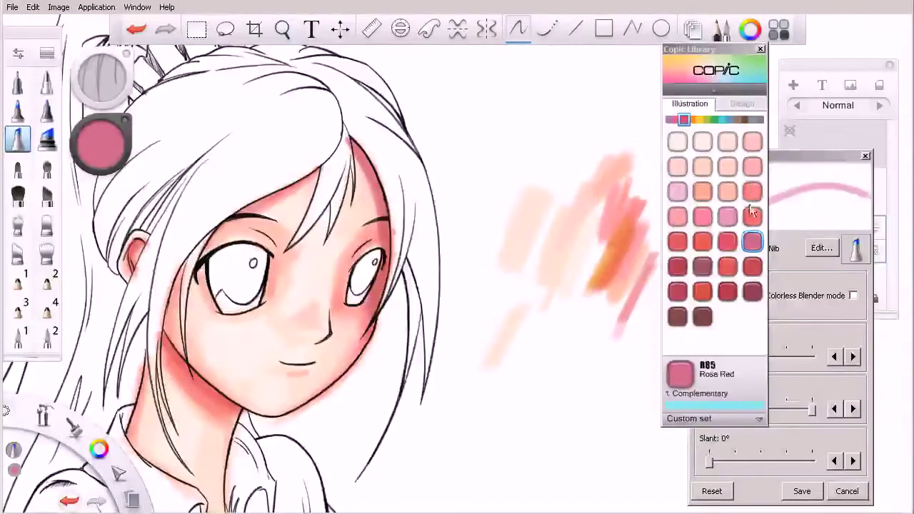
- Swatch R85 Rose Red and R43 Bougainvillaea below the red swatches, and undo the last stroke near the far eye
mouse_move(578, 303)
left_mouse_down()
mouse_move(589, 337)
mouse_move(591, 309)
mouse_move(598, 321)
mouse_move(594, 308)
mouse_move(579, 342)
mouse_move(579, 306)
mouse_move(584, 343)
mouse_move(579, 316)
mouse_move(582, 337)
mouse_move(574, 338)
mouse_move(580, 305)
left_mouse_up()
left_click(677, 216)
left_click(702, 217)
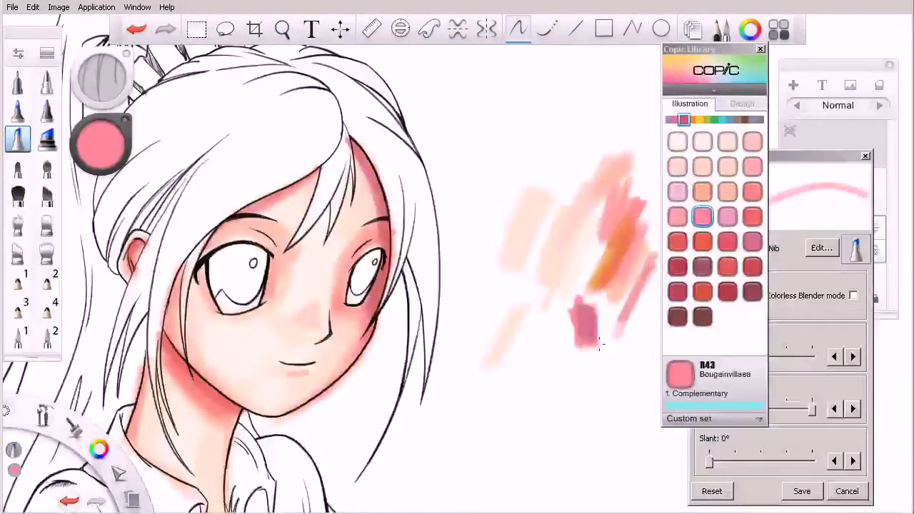
mouse_move(606, 343)
left_mouse_down()
mouse_move(596, 399)
mouse_move(607, 365)
left_mouse_up()
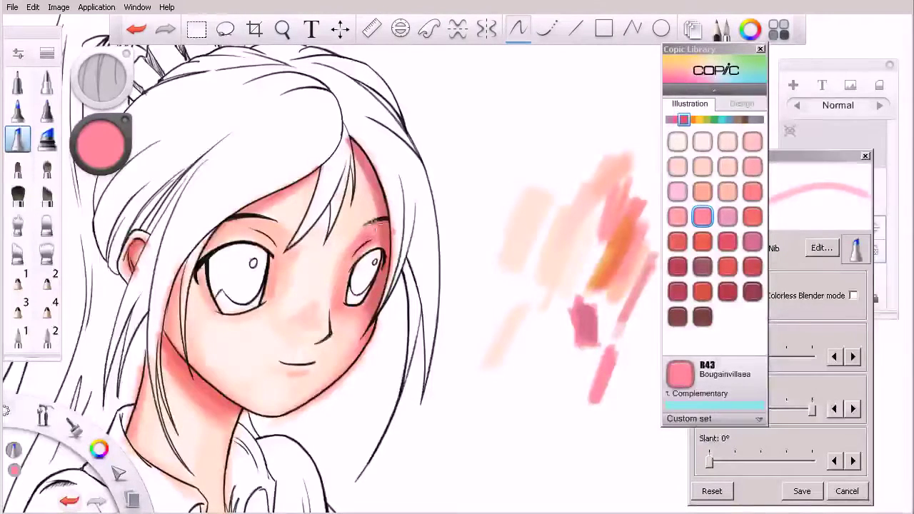
key("ctrl+z")
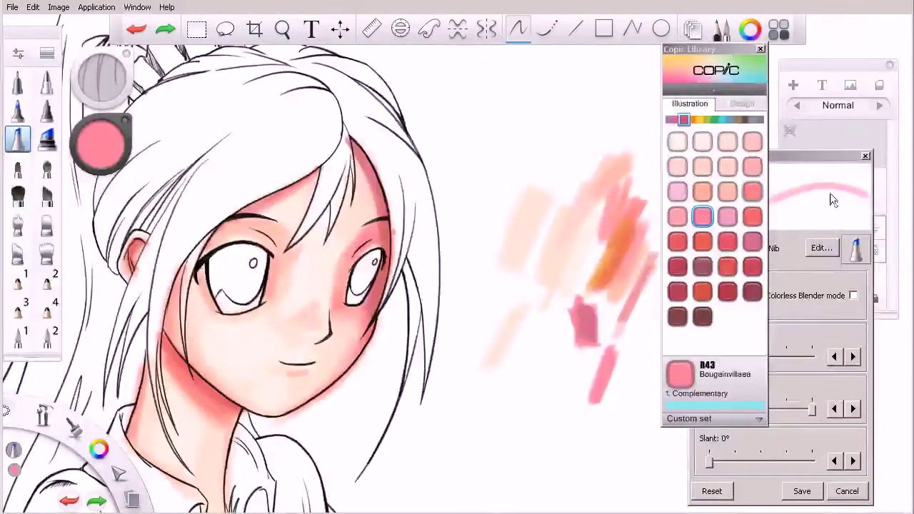
- Blend the shadows above the far eye and along the far cheek with R14 Light Rose and R85 Rose Red
left_click(789, 130)
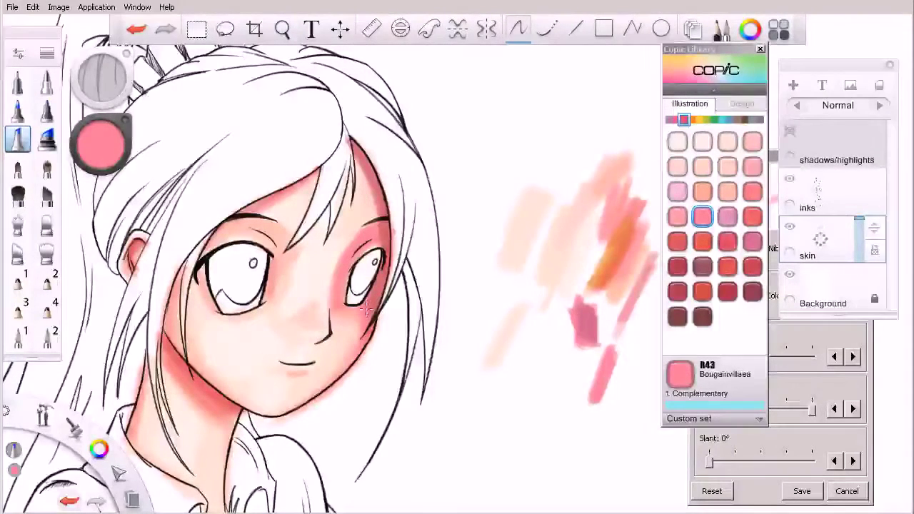
left_click(753, 217)
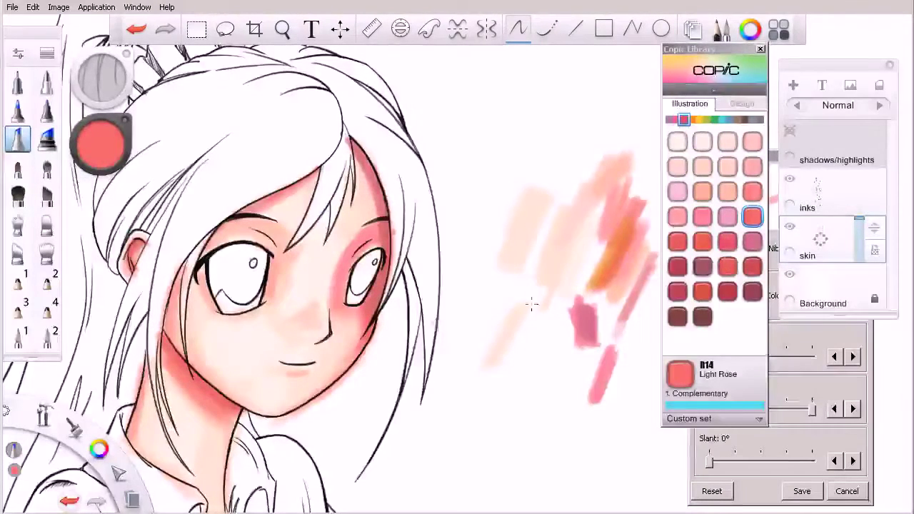
left_click(753, 241)
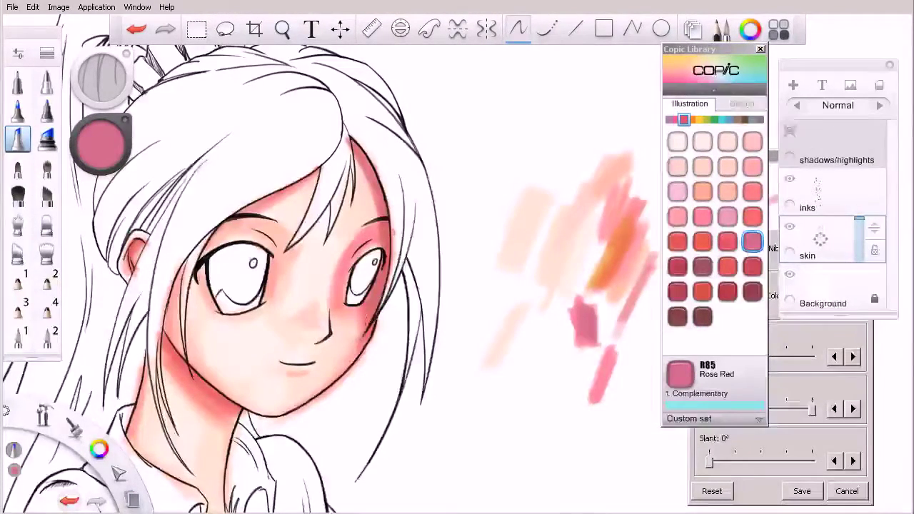
left_click(752, 216)
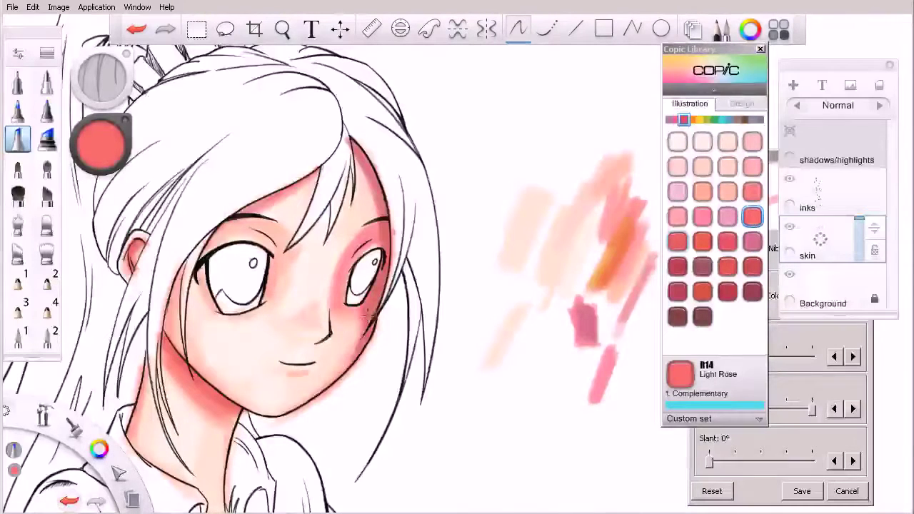
mouse_move(326, 384)
left_mouse_down()
mouse_move(280, 413)
mouse_move(354, 364)
left_mouse_up()
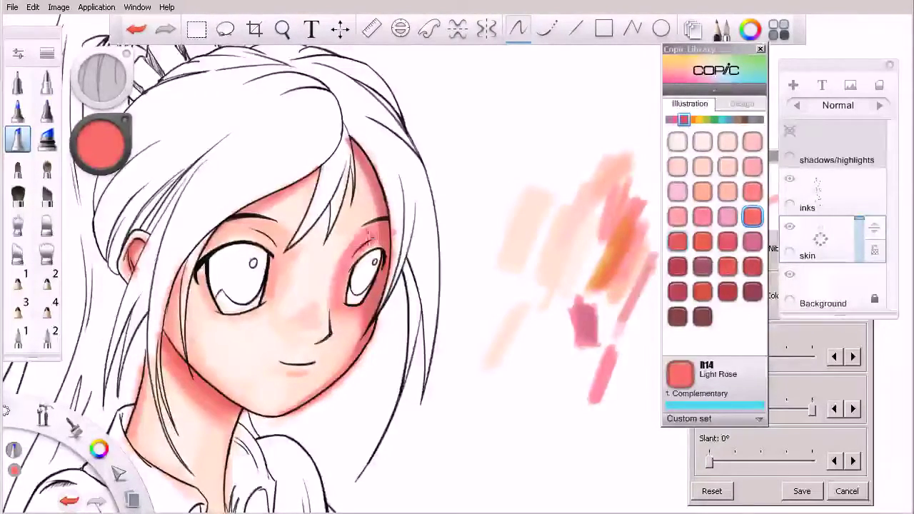
left_click_drag(382, 227, 355, 248)
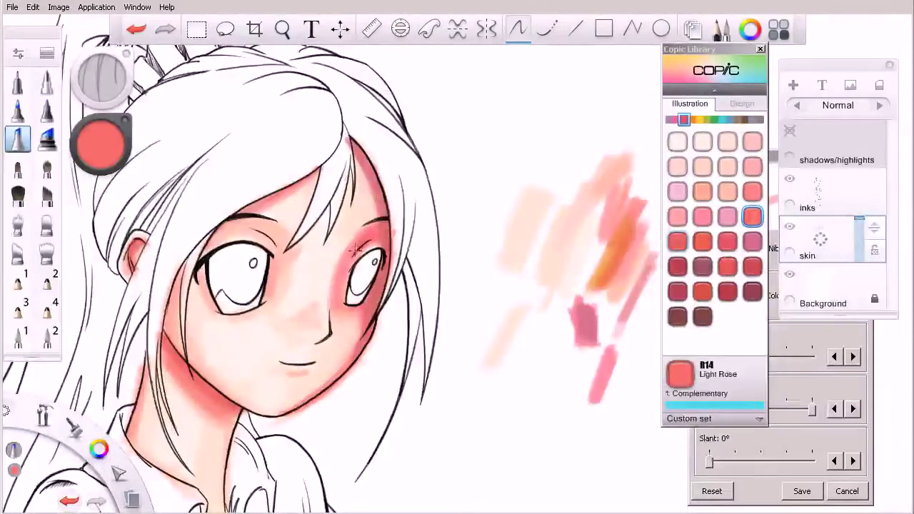
left_click(752, 242)
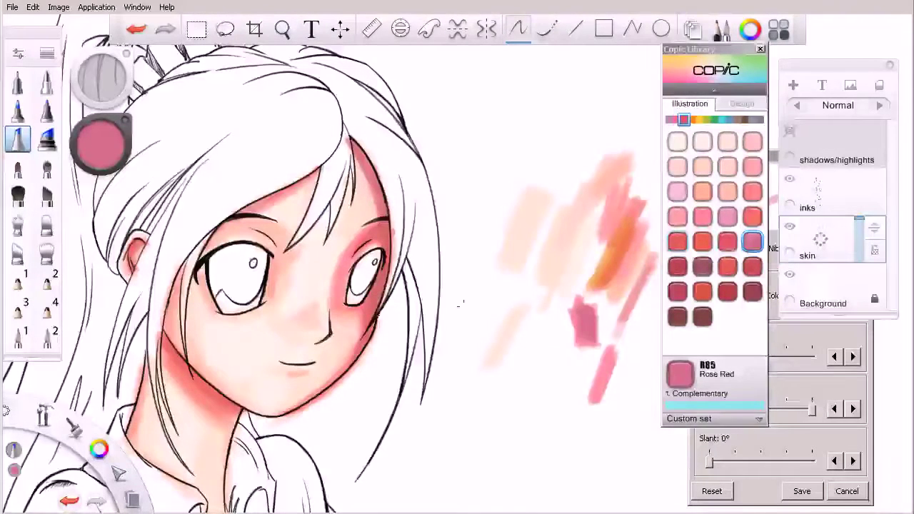
- Shade the side of the nose with R32 Peach and soften it using Colorless Blender mode
left_click(681, 220)
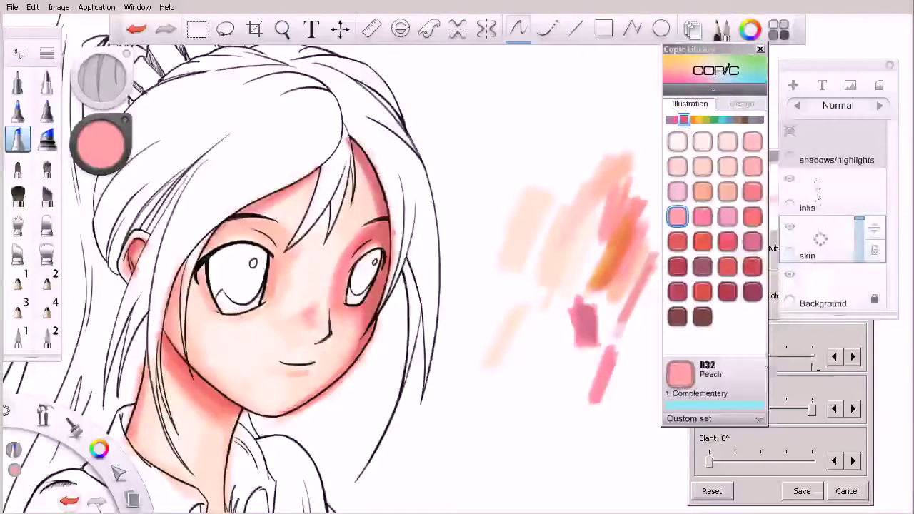
left_click(840, 338)
left_click(853, 295)
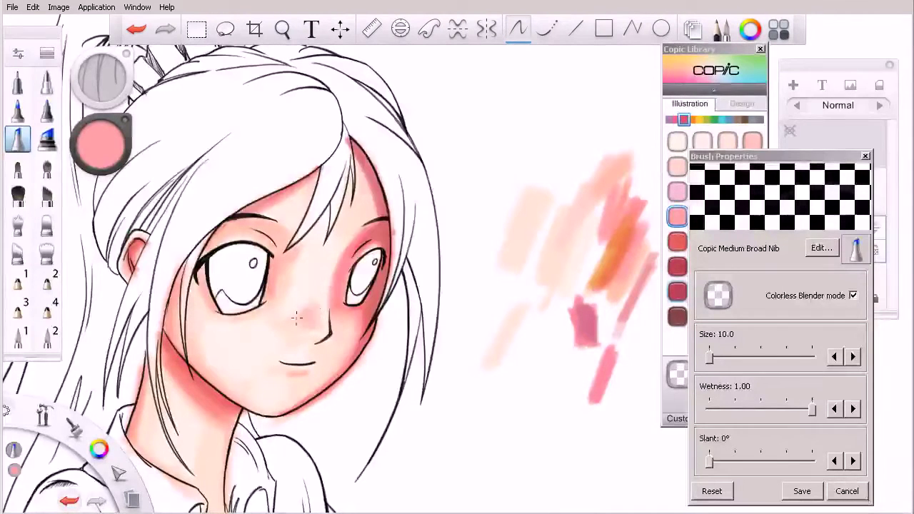
left_click(318, 314)
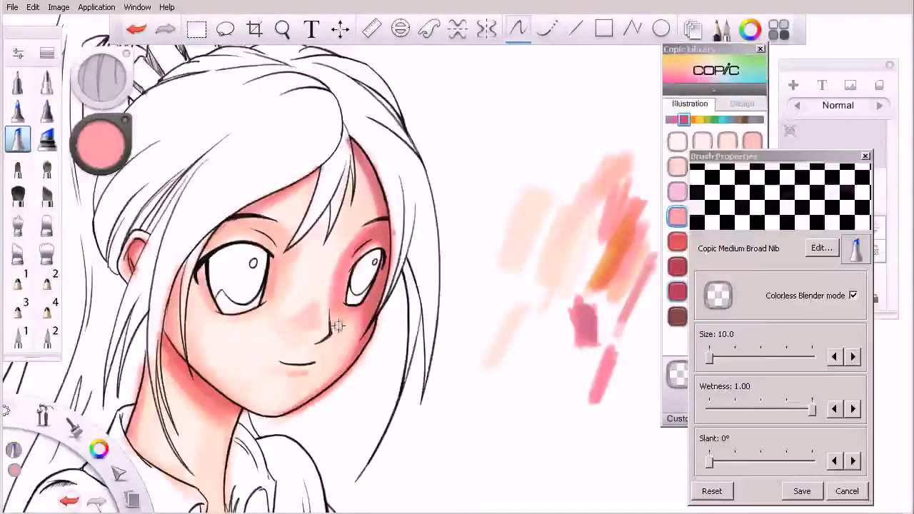
- Turn off Colorless Blender mode and deepen the shading around the near eye and cheek with R32 Peach and R24 Prawn
left_click(672, 216)
left_click(851, 298)
left_click(852, 296)
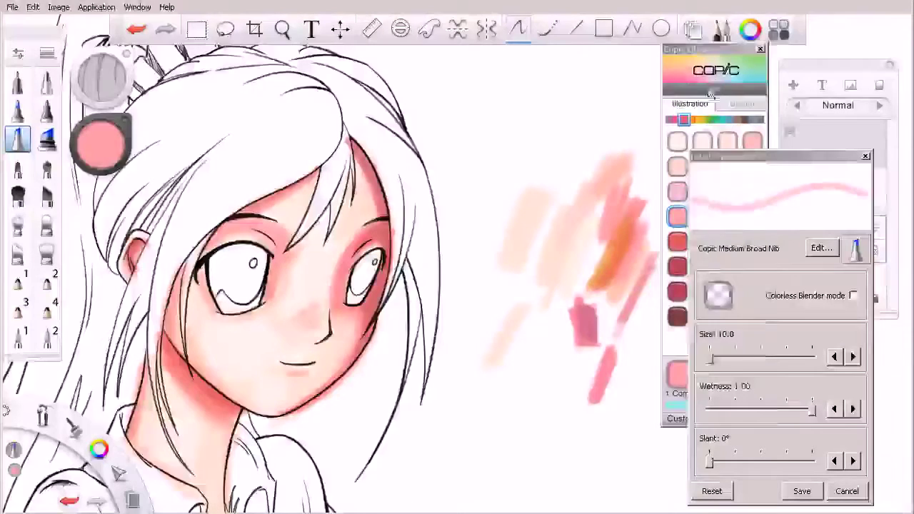
left_click(676, 243)
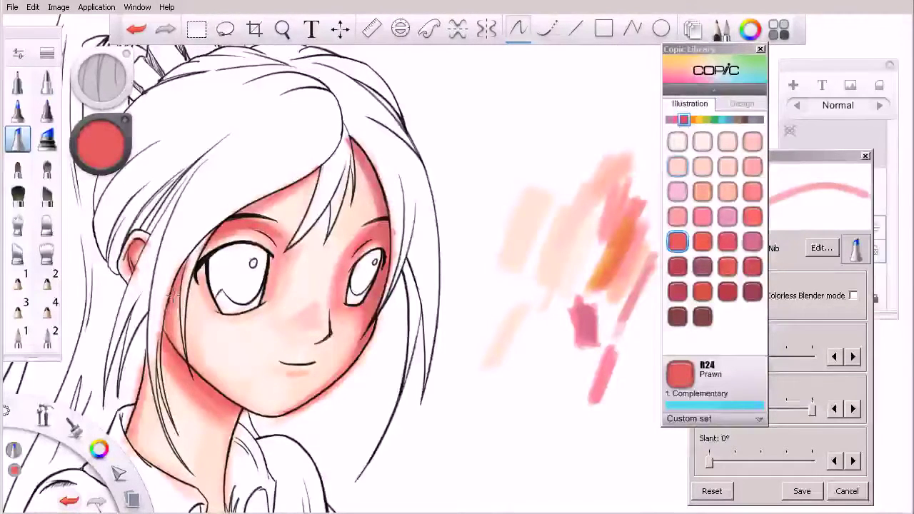
- Blend the neck shadow below the jawline using Colorless Blender mode
left_click(853, 294)
left_click_drag(171, 364, 234, 416)
mouse_move(183, 365)
left_mouse_down()
mouse_move(222, 415)
mouse_move(172, 358)
mouse_move(184, 382)
mouse_move(200, 392)
mouse_move(172, 356)
mouse_move(267, 428)
left_mouse_up()
left_click_drag(194, 376, 236, 405)
mouse_move(353, 360)
left_mouse_down("ctrl+alt")
mouse_move(300, 424)
mouse_move(380, 403)
mouse_move(410, 414)
mouse_move(393, 350)
mouse_move(424, 337)
left_mouse_up("ctrl+alt")
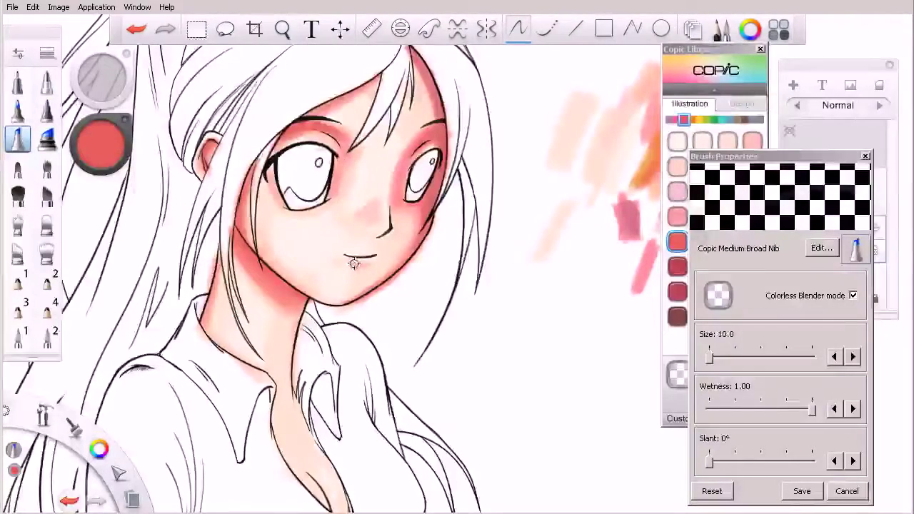
- Move the Brush Properties window clear of the Copic colours and swatch the Flesh marker with Colorless Blender mode off
key("space")
left_click_drag(423, 314, 314, 334)
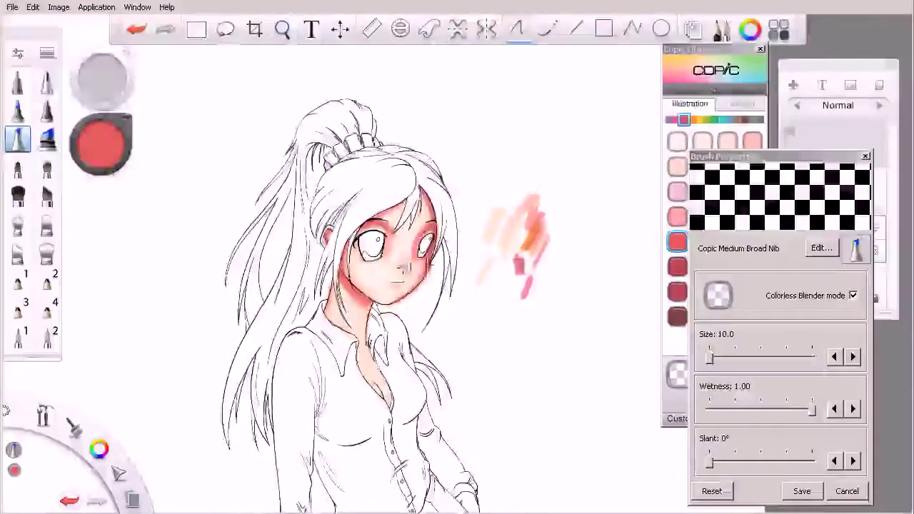
scroll(431, 267, "up", 4)
left_click_drag(764, 160, 787, 161)
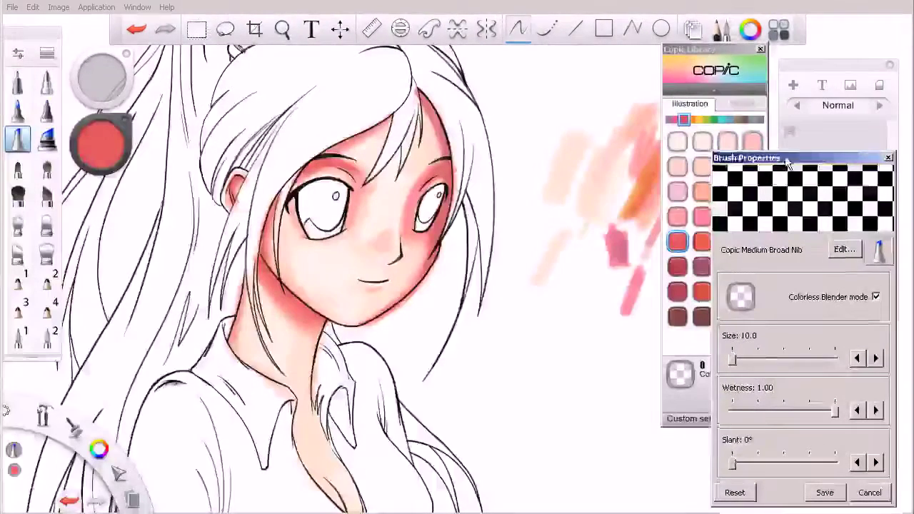
left_click(758, 98)
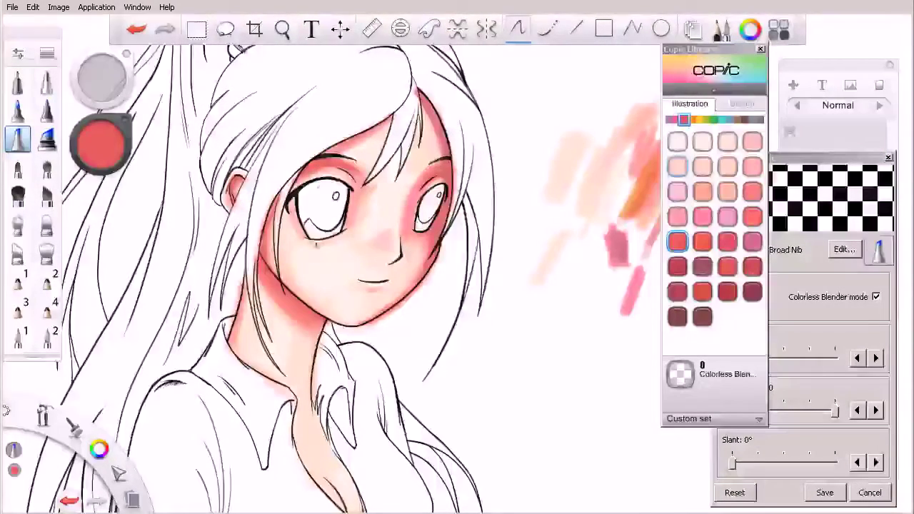
left_click(702, 192)
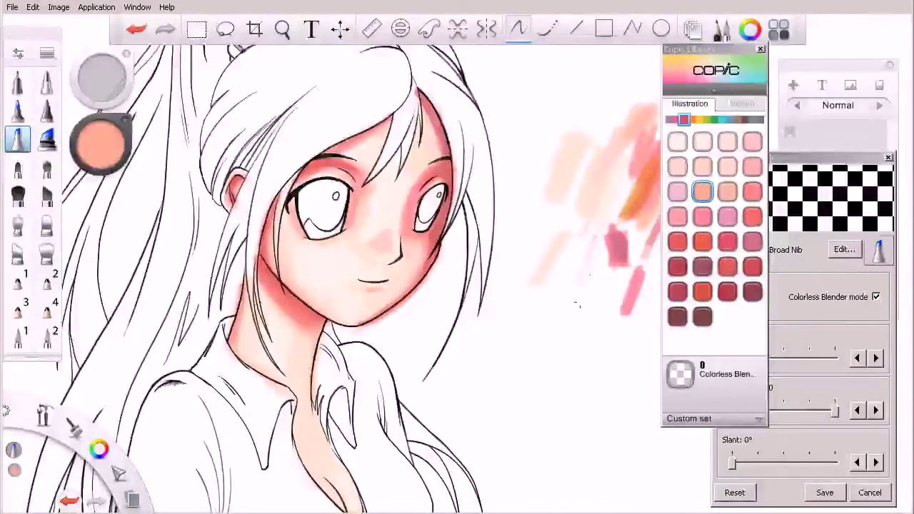
left_click(876, 297)
mouse_move(570, 230)
left_mouse_down()
mouse_move(578, 249)
mouse_move(594, 237)
left_mouse_up()
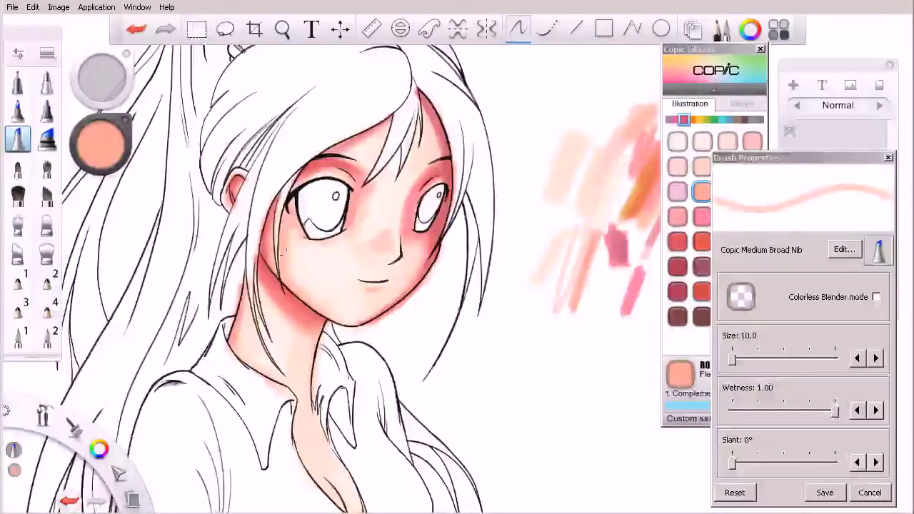
- Soften the near cheek shadow beside the hair with Colorless Blender mode, and tint the forehead between the bangs with Flesh
left_click(875, 297)
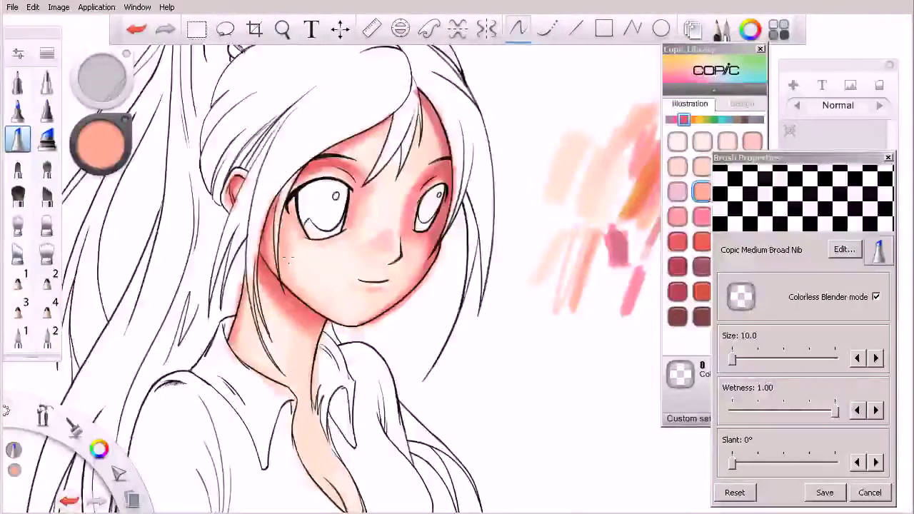
mouse_move(277, 247)
left_mouse_down()
mouse_move(292, 223)
mouse_move(286, 275)
mouse_move(296, 232)
mouse_move(286, 235)
mouse_move(284, 221)
mouse_move(292, 255)
left_mouse_up()
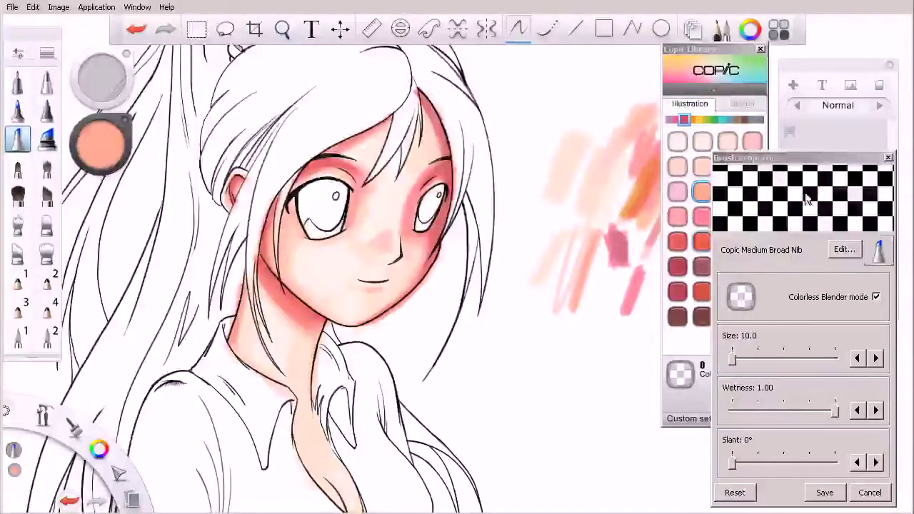
left_click(876, 297)
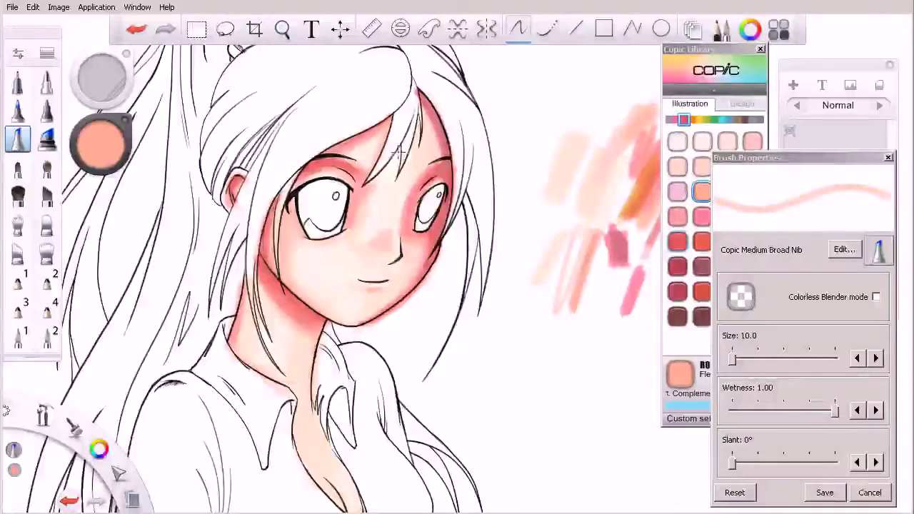
left_click(791, 138)
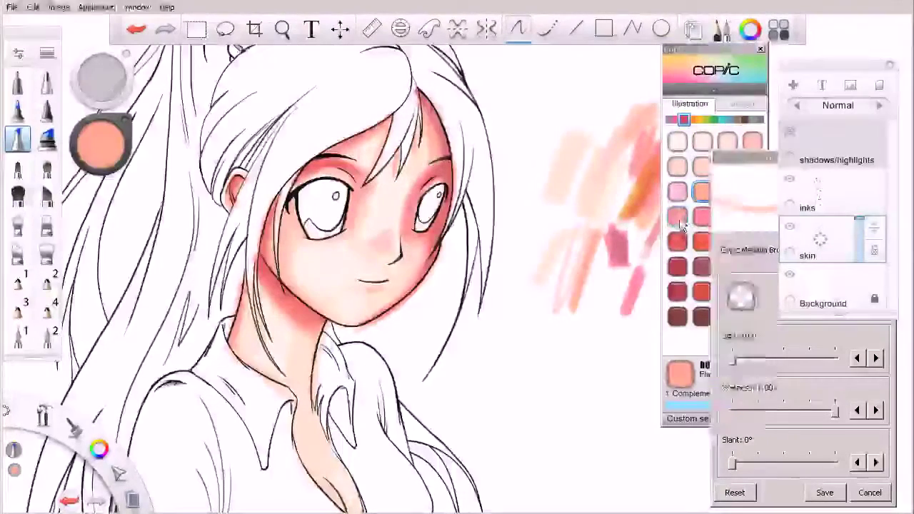
- Blend the far forehead shadow with R32 Peach, R43 Bougainvillaea and R12 Light Tea Rose, and turn on Colorless Blender mode
left_click(680, 218)
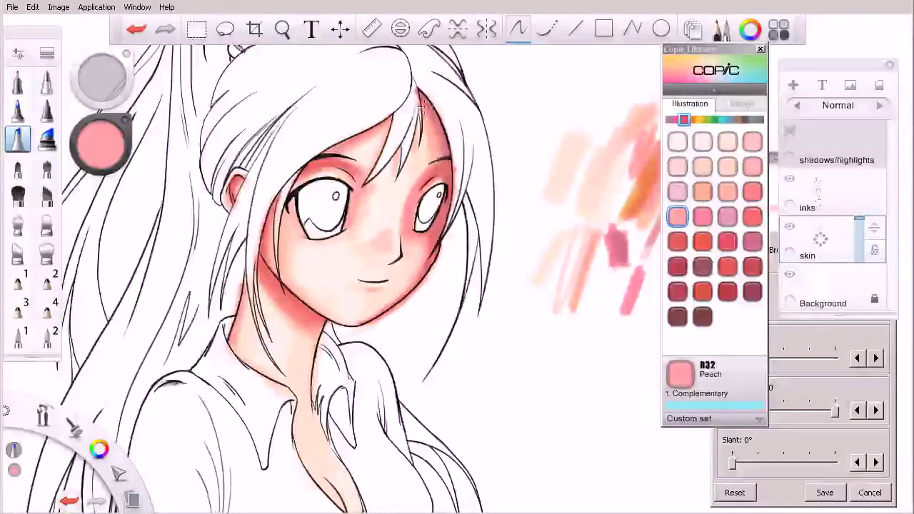
left_click(703, 221)
left_click_drag(432, 121, 442, 146)
left_click(677, 217)
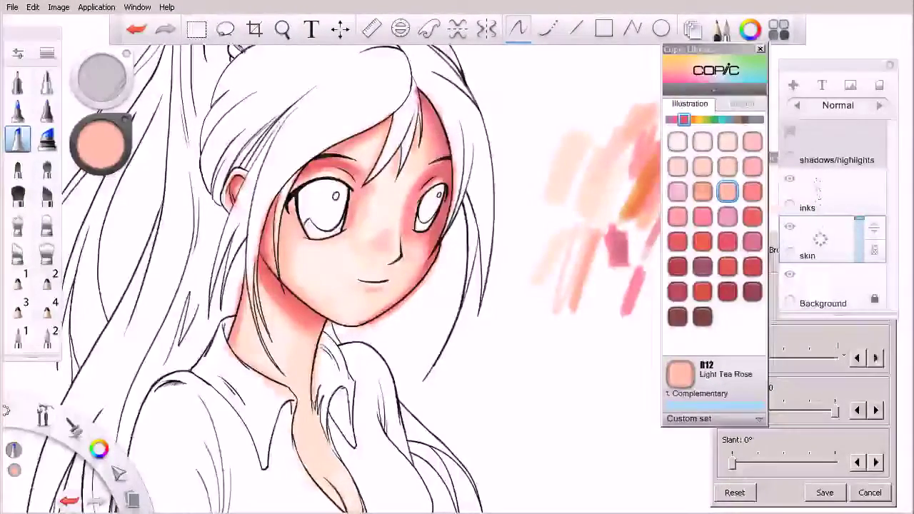
left_click(872, 323)
left_click(876, 297)
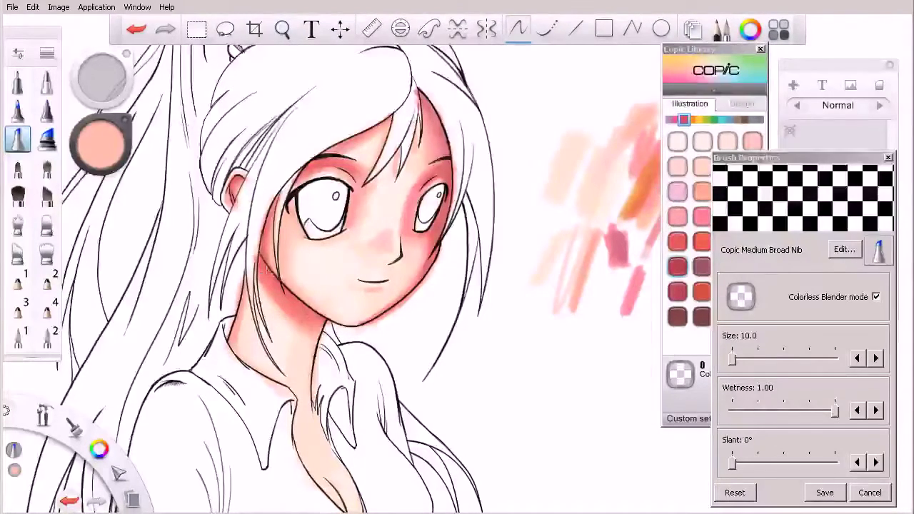
- Bring the figure from ponytail to skirt into view to check the overall skin shading
scroll(418, 302, "down", 4)
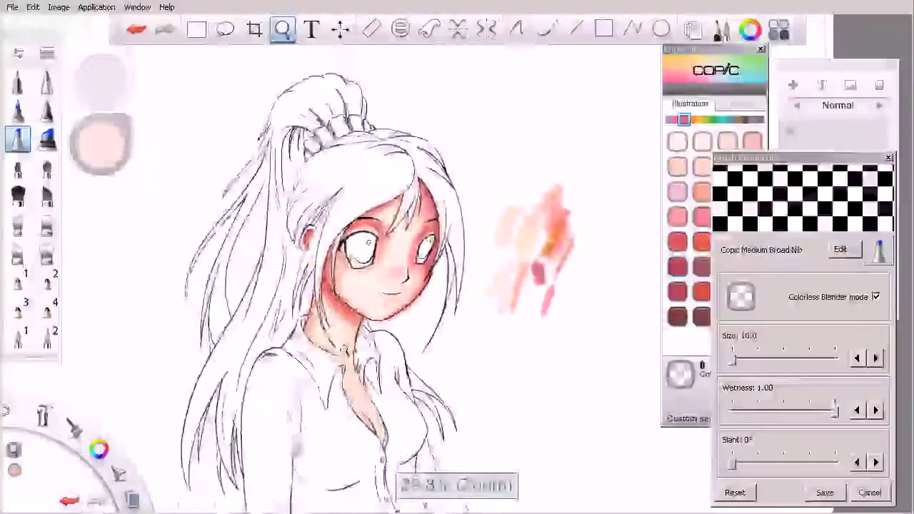
scroll(481, 383, "down", 2)
key("space")
left_click_drag(471, 427, 406, 365)
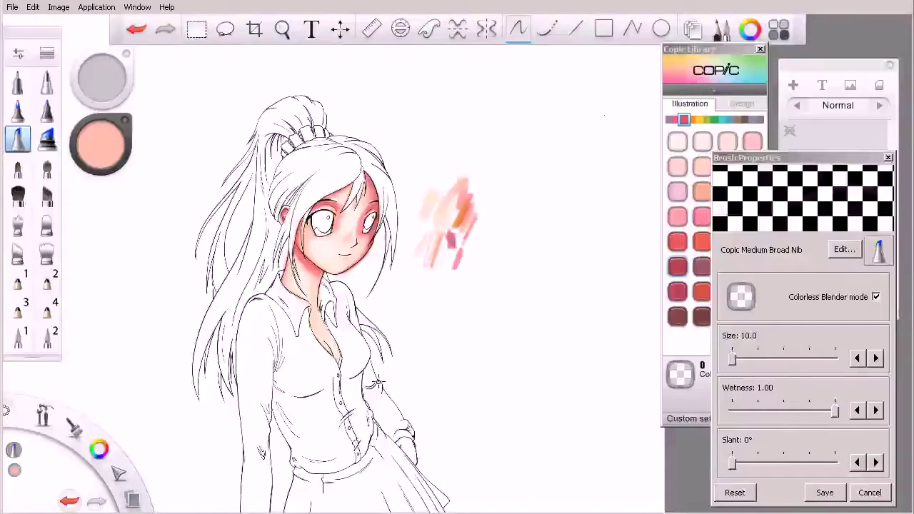